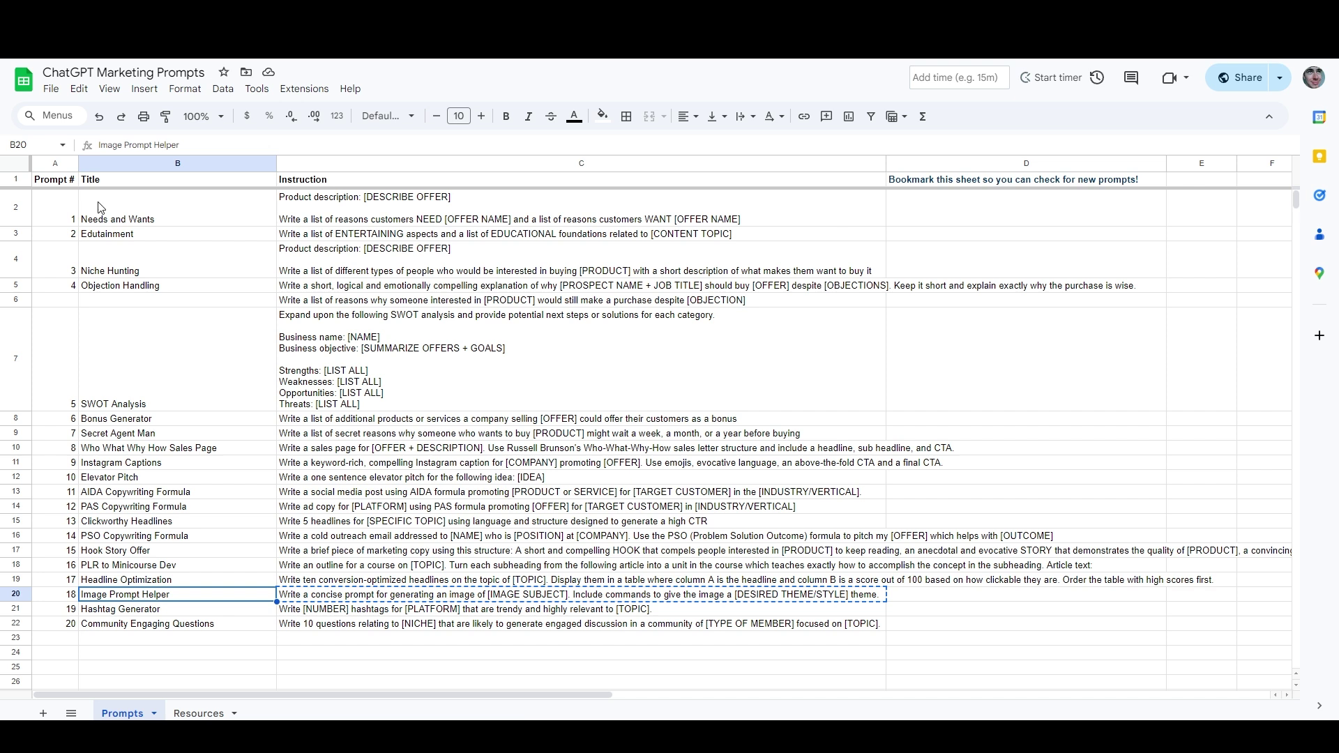
left_click(50, 89)
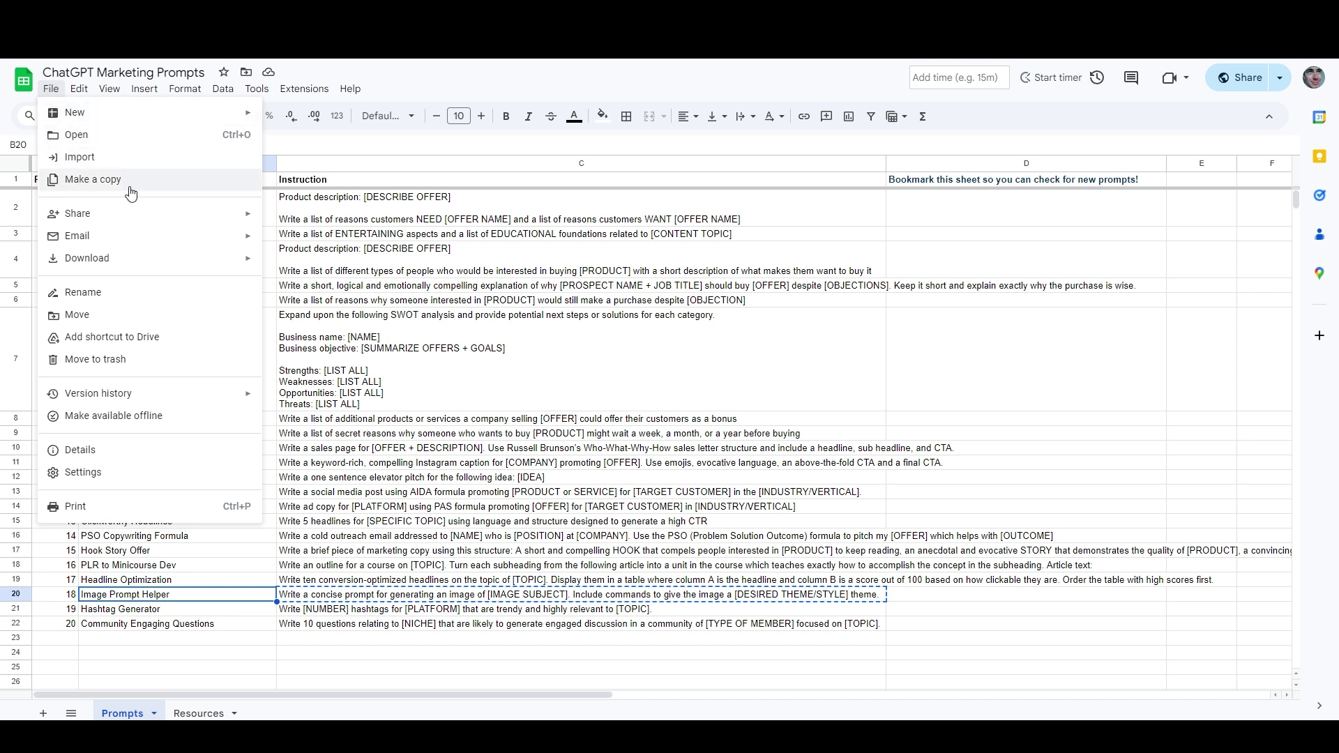
mouse_move(123, 259)
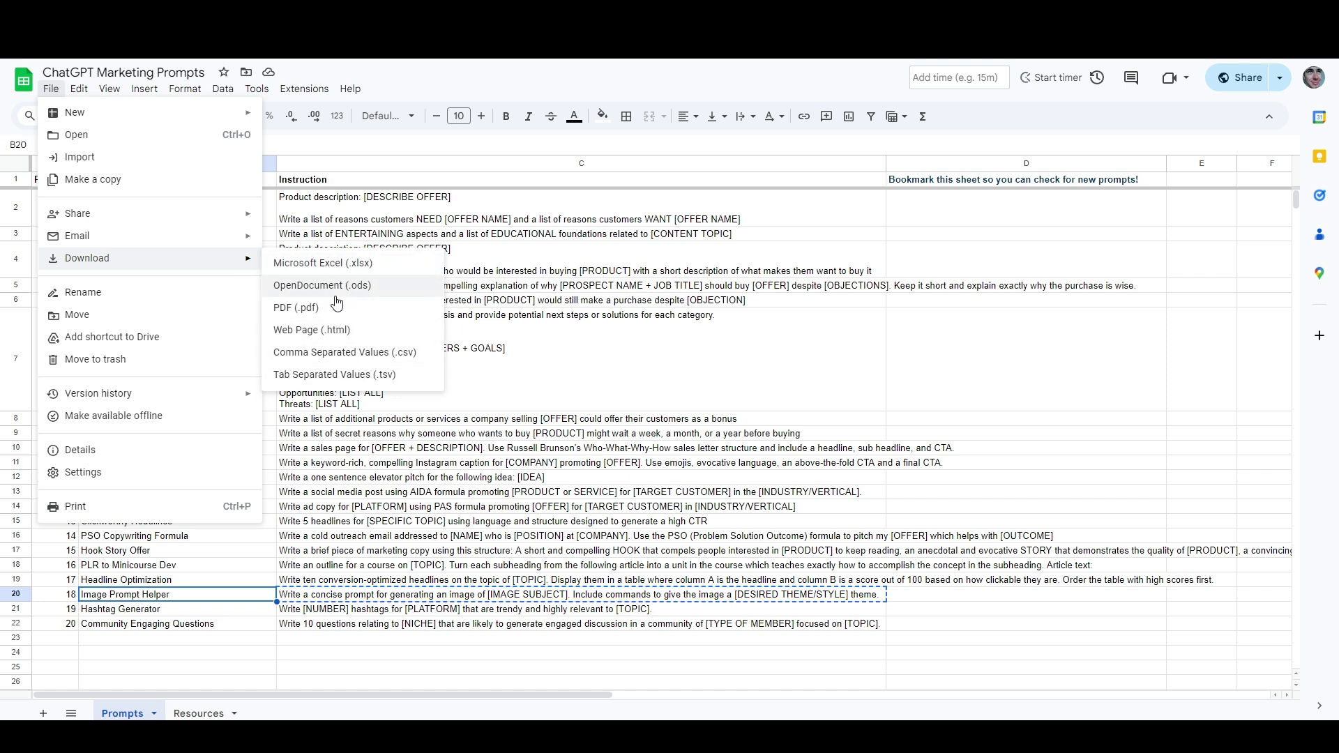
left_click(1057, 185)
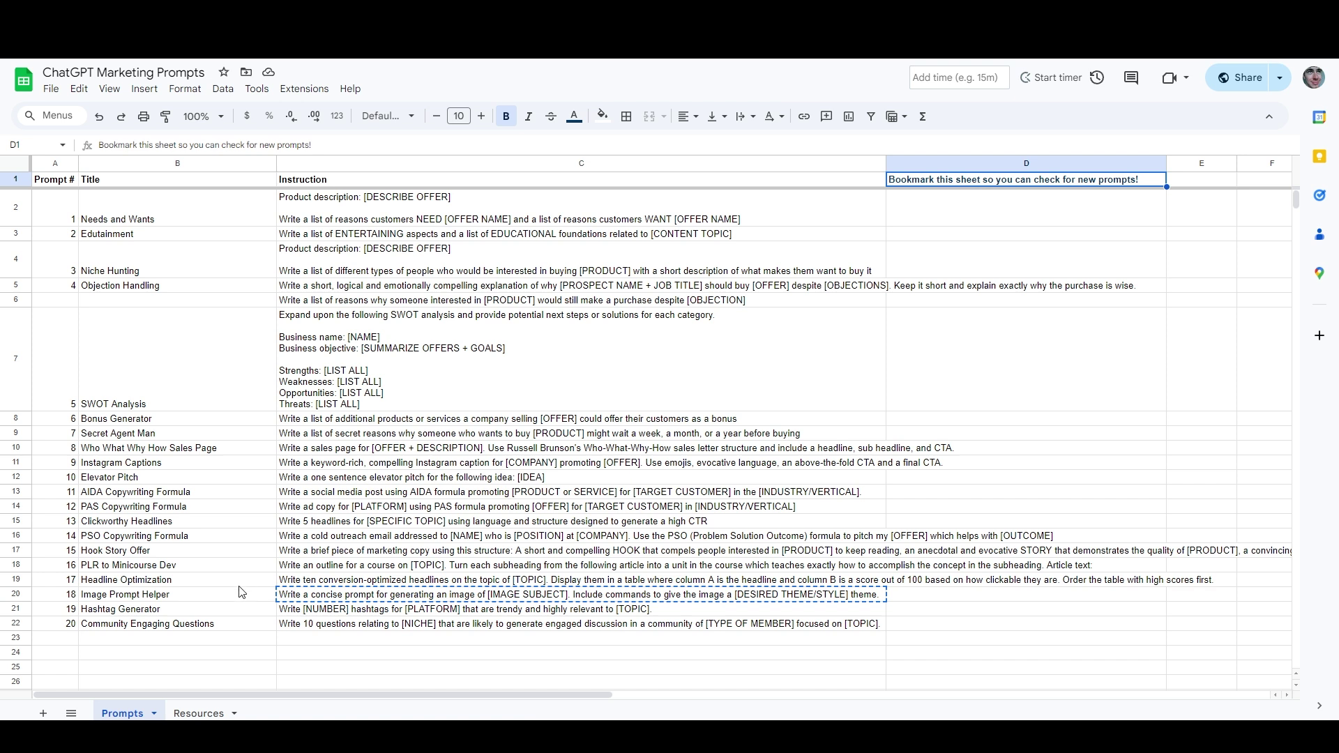
Select the Image Prompt Helper instruction in cell C20 of row 20, then return to the ArtSpace canvas.
left_click(17, 595)
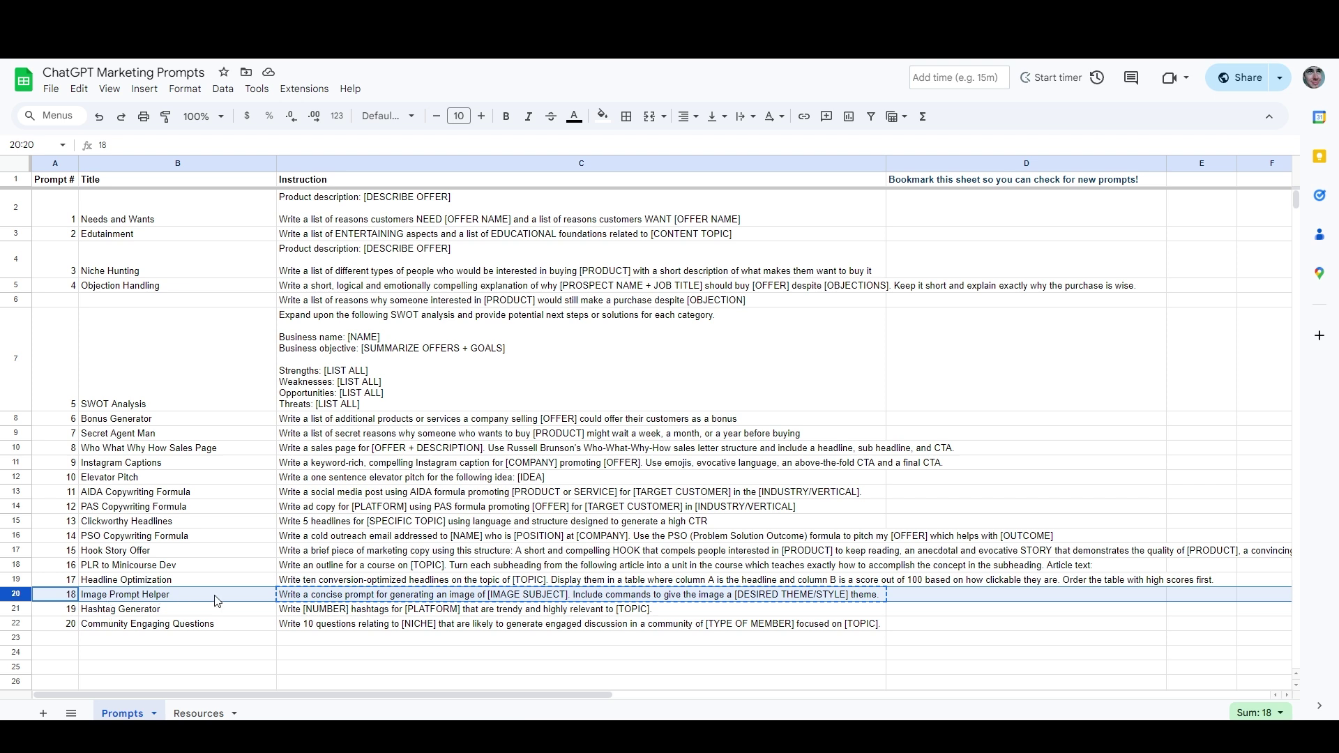
left_click(312, 595)
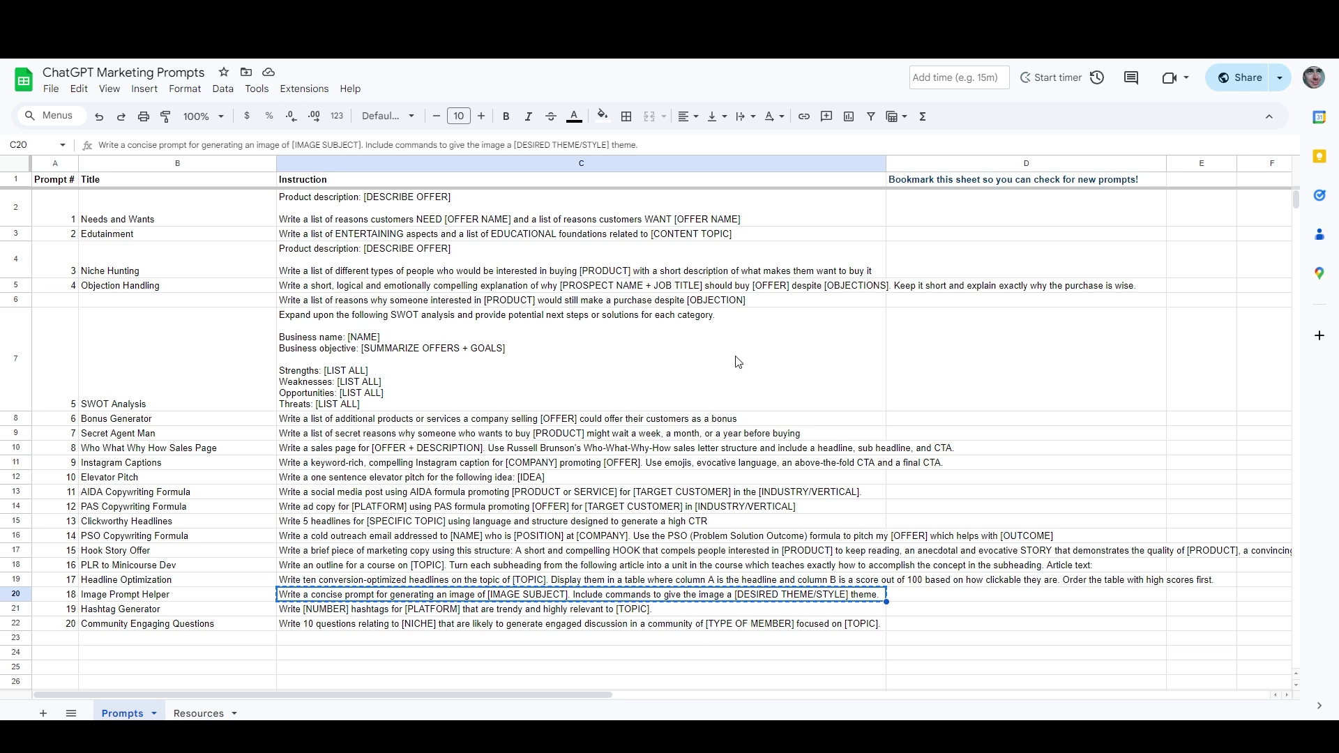
key("alt+Tab")
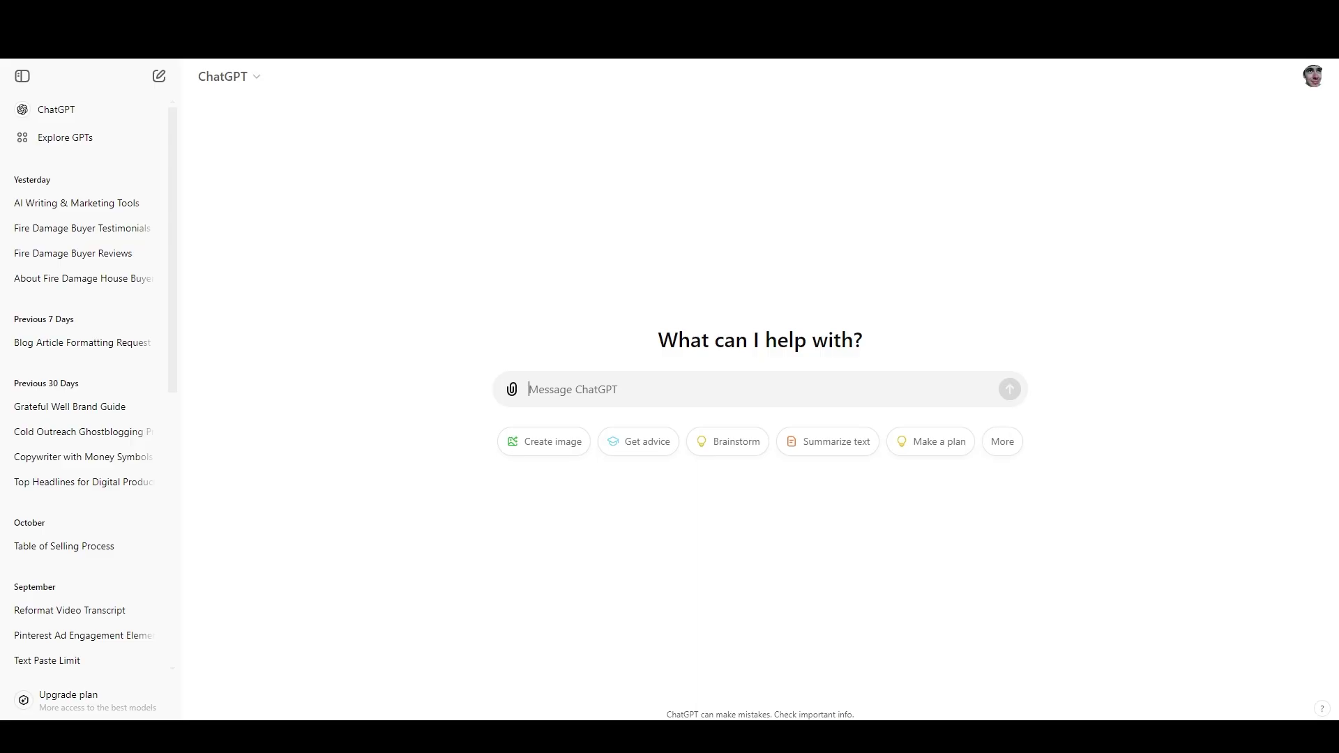
Send ChatGPT the template with subject 'a black friday cookbook sale ad' and theme 'old wild west' promoting comfort food.
key("ctrl+shift+s")
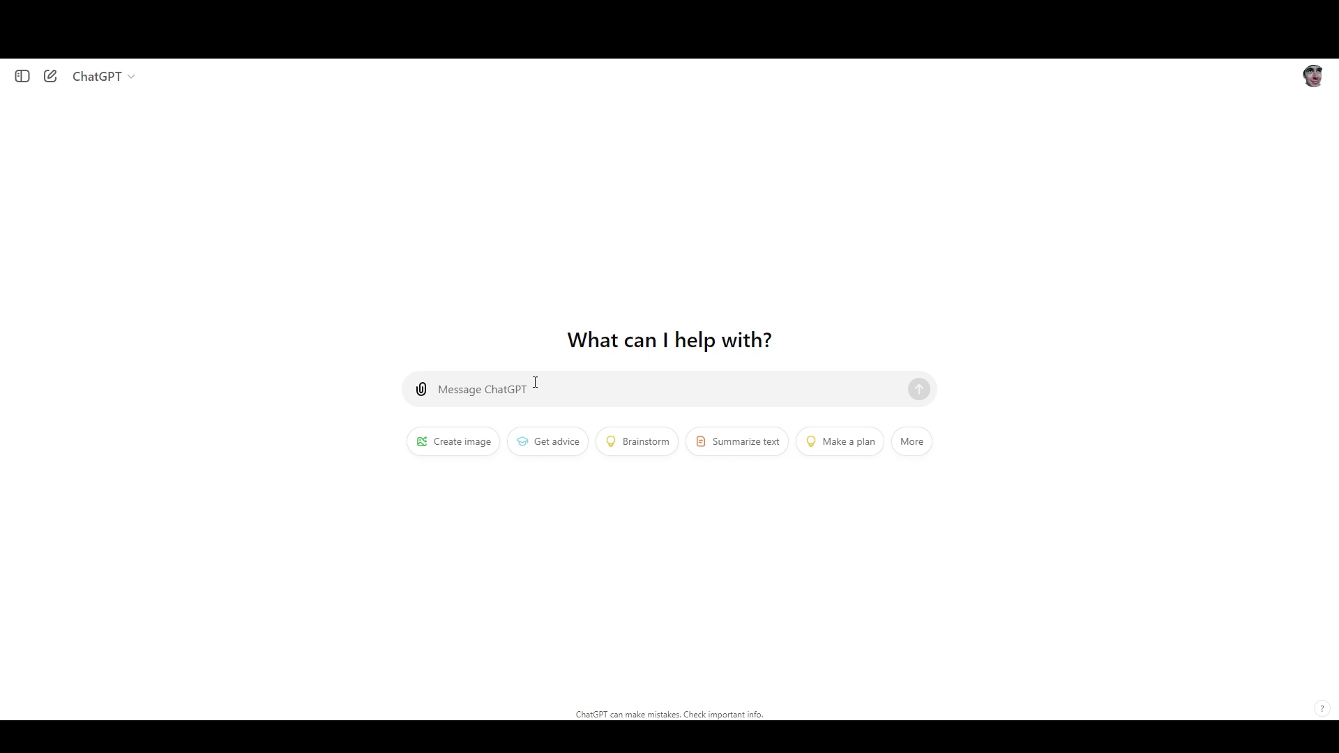
type("Write a concise prompt for generating an image of [IMAGE SUBJECT]. Include commands to give the image a [DESIRED THEME/STYLE] theme.")
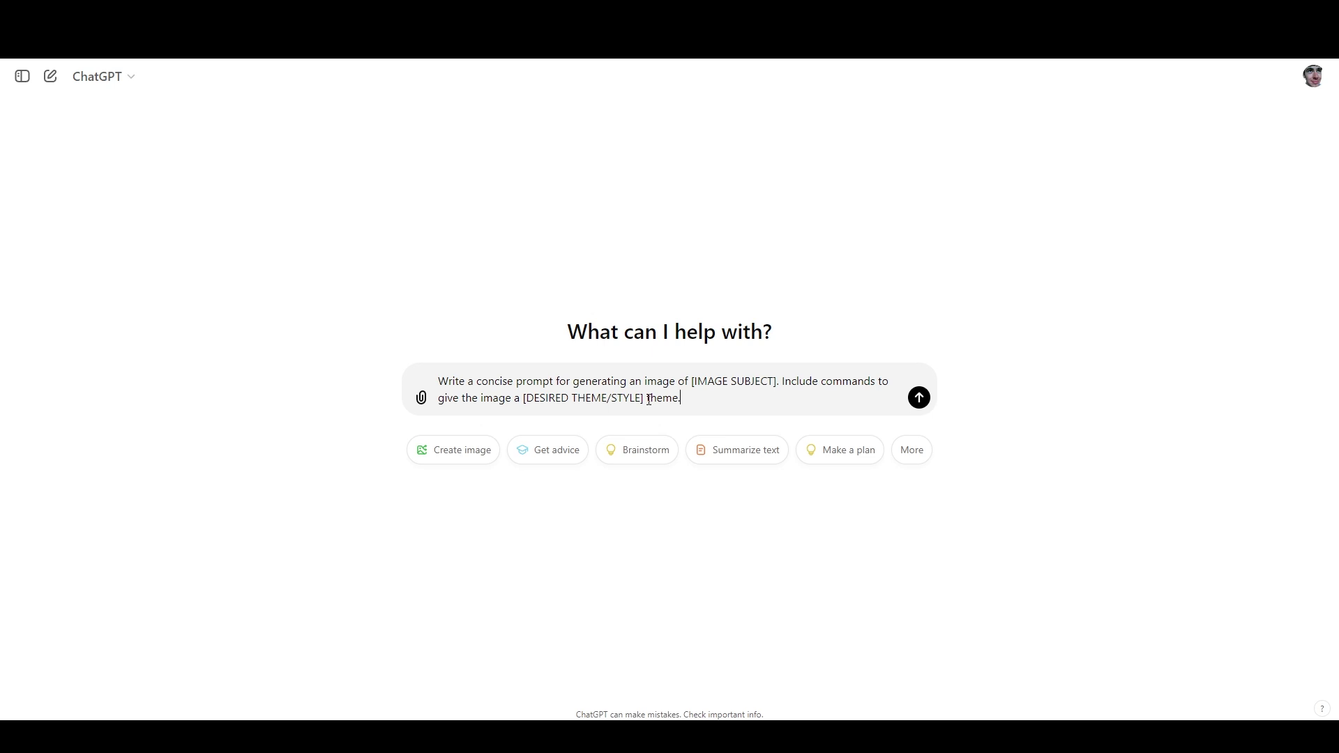
left_click_drag(692, 381, 776, 380)
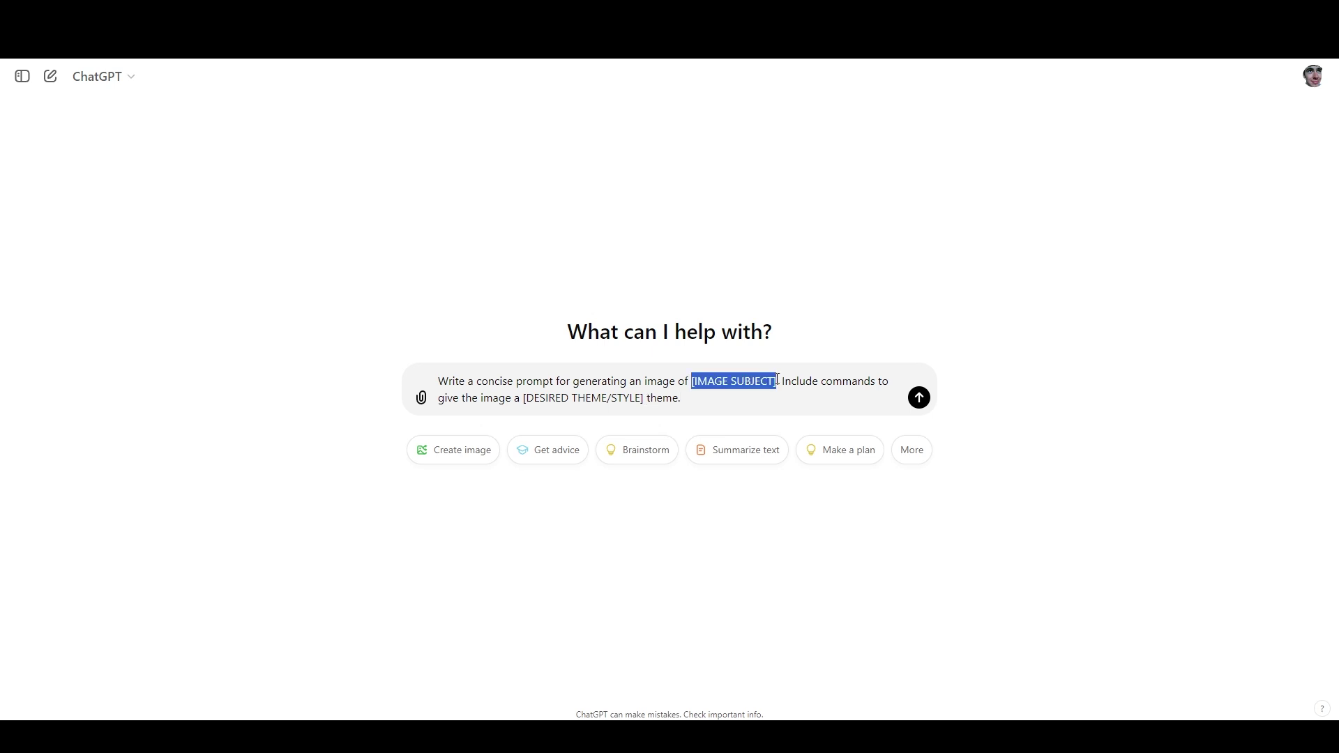
type("a black friday")
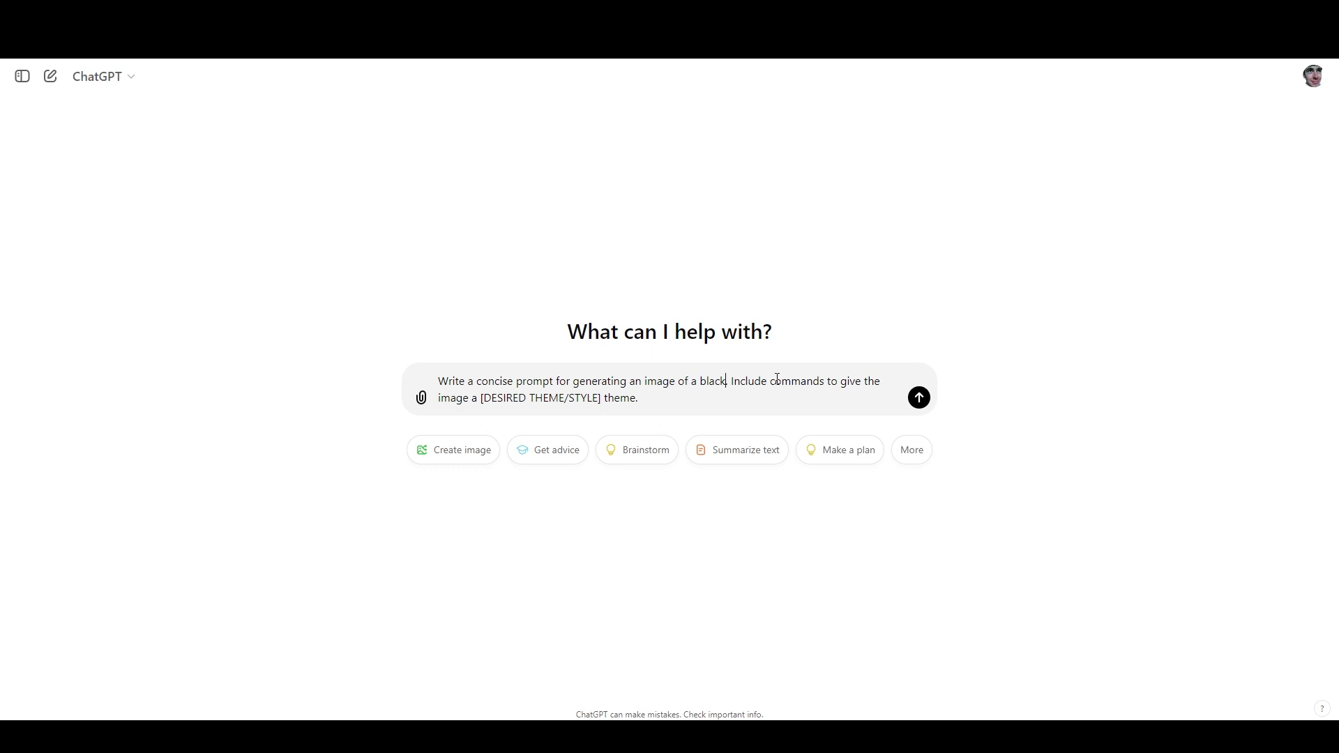
type(" cookbook sale")
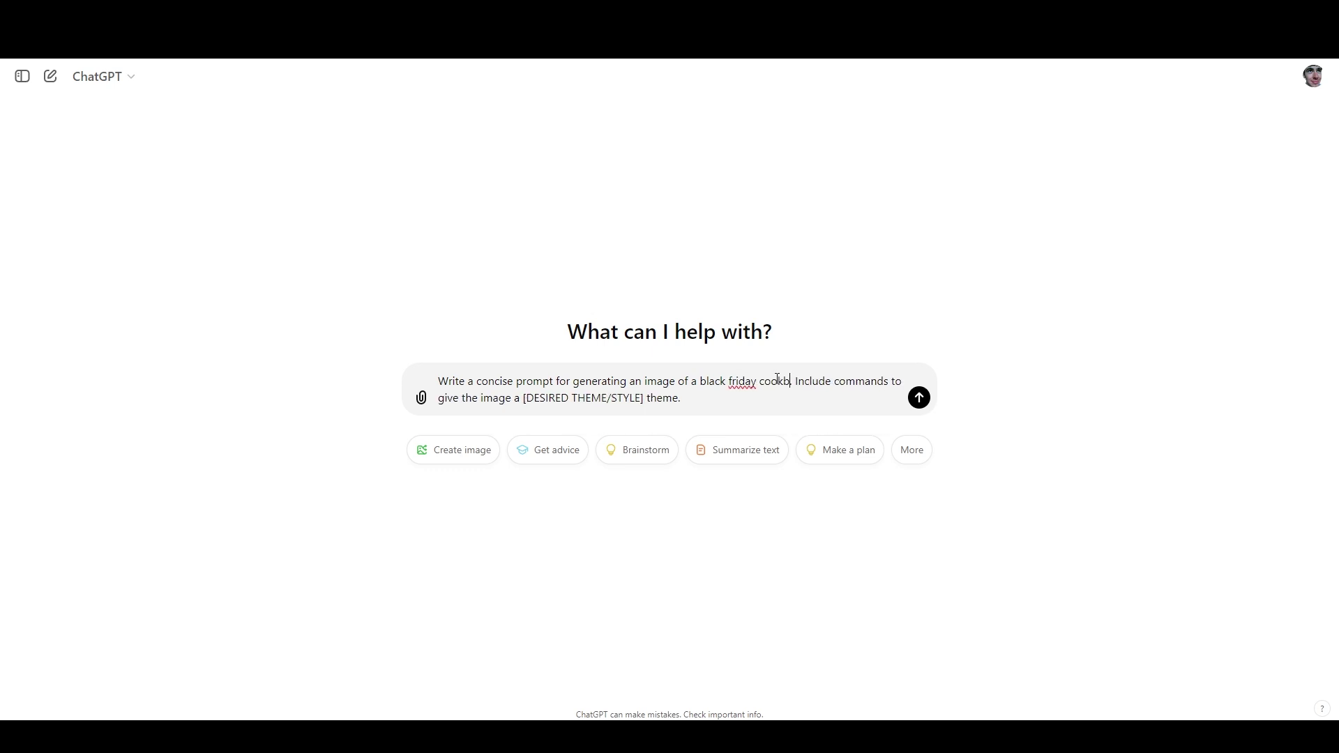
type(" ad")
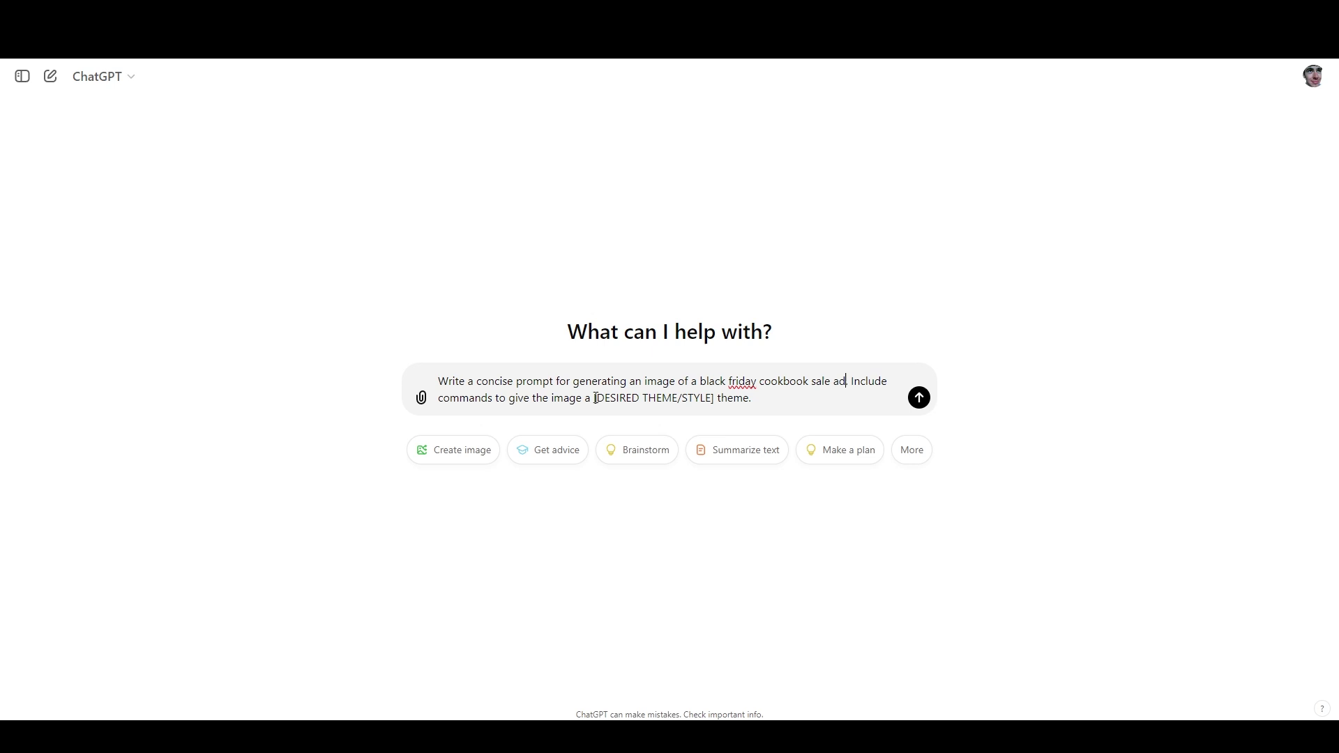
left_click_drag(595, 399, 717, 403)
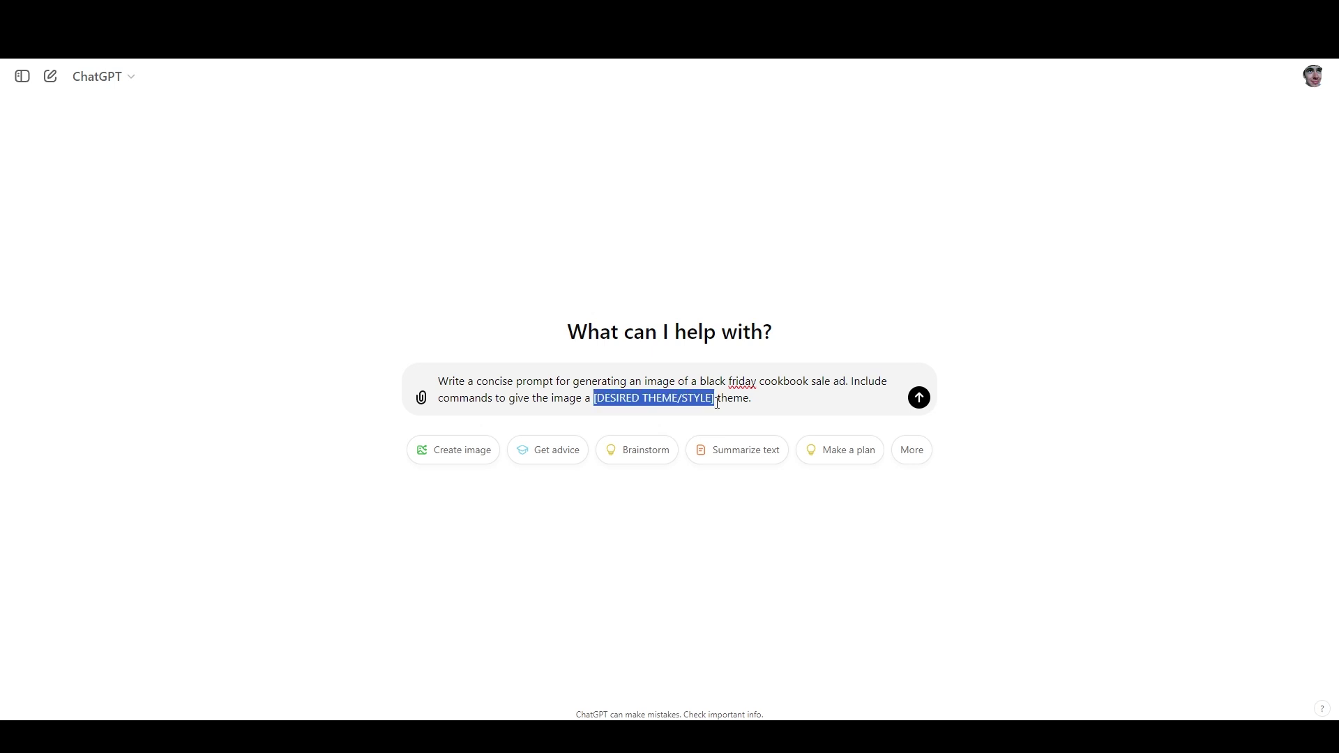
key("BackSpace")
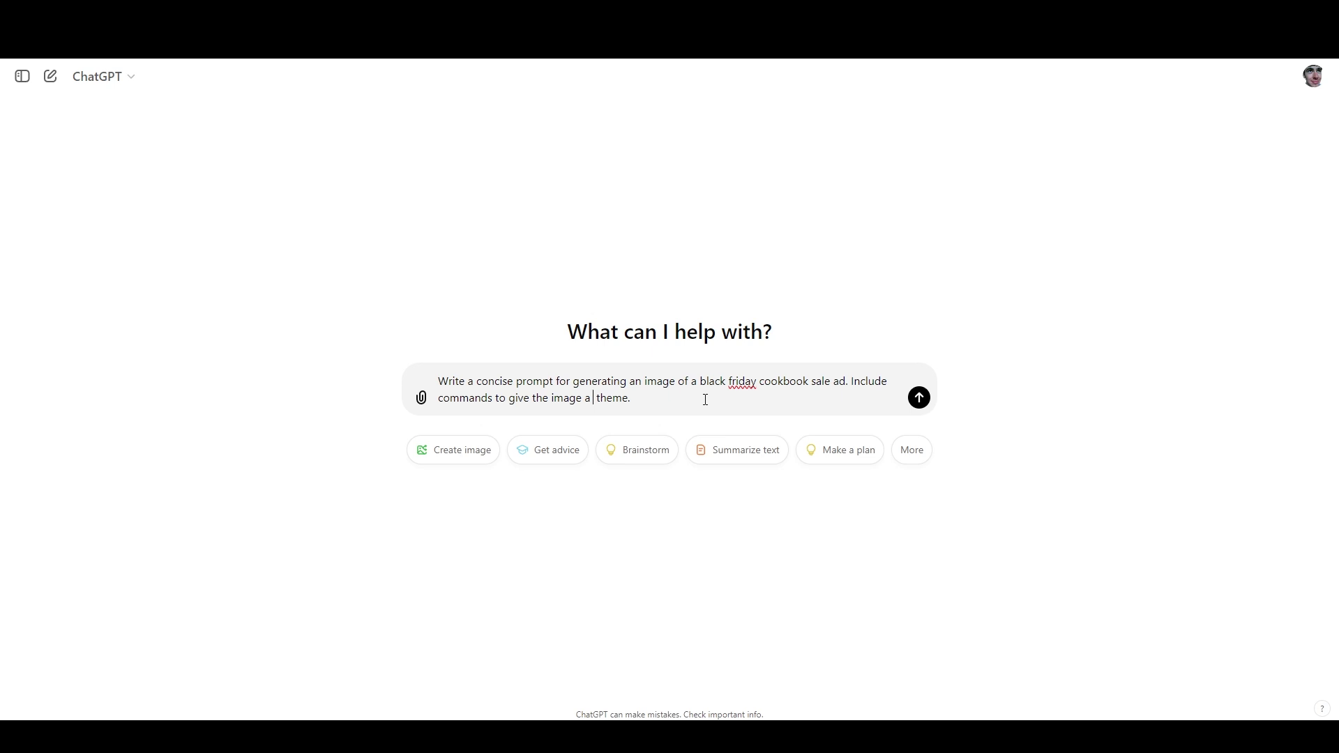
type("old wild west")
key("ctrl+Right")
type("promoting comfort food")
key("Return")
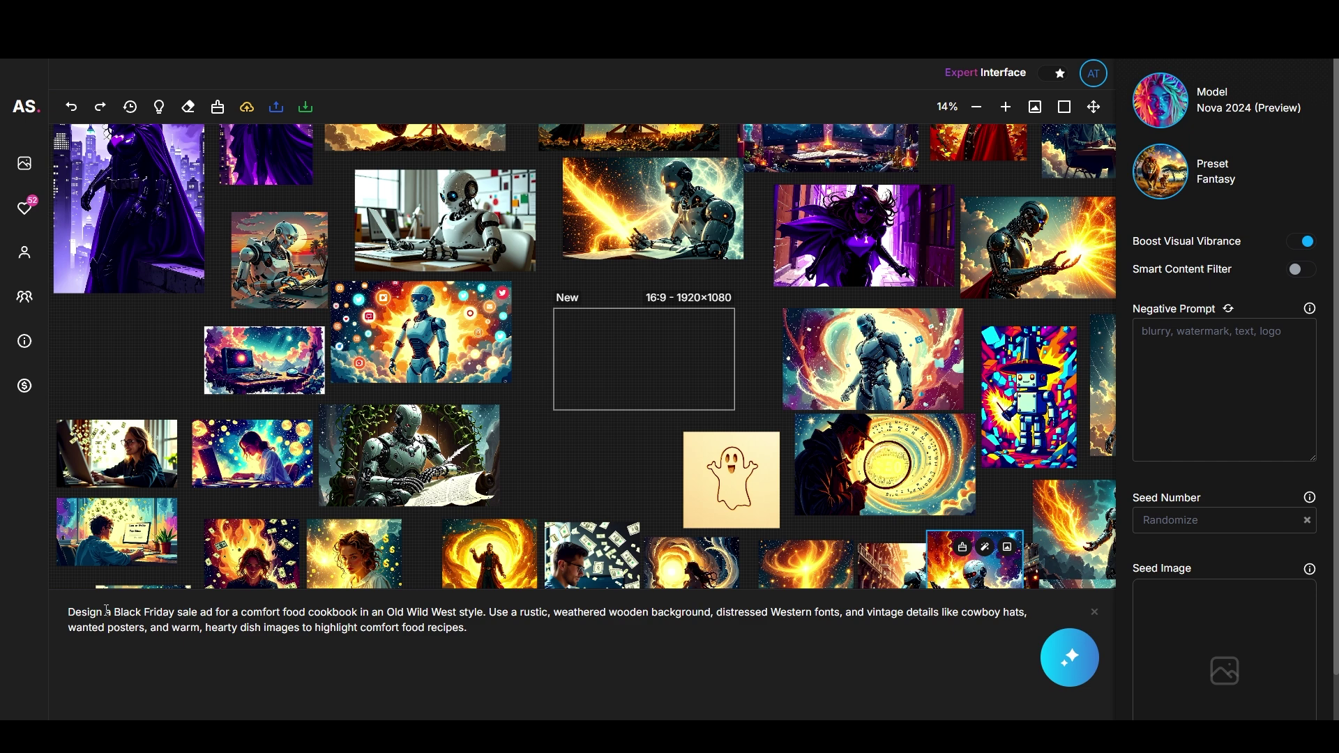
Start the prompt with 'A' instead of 'Design a', keep Nova 2024 (Preview), and set preset Raw (No Preset).
left_click_drag(111, 614, 67, 614)
type("A")
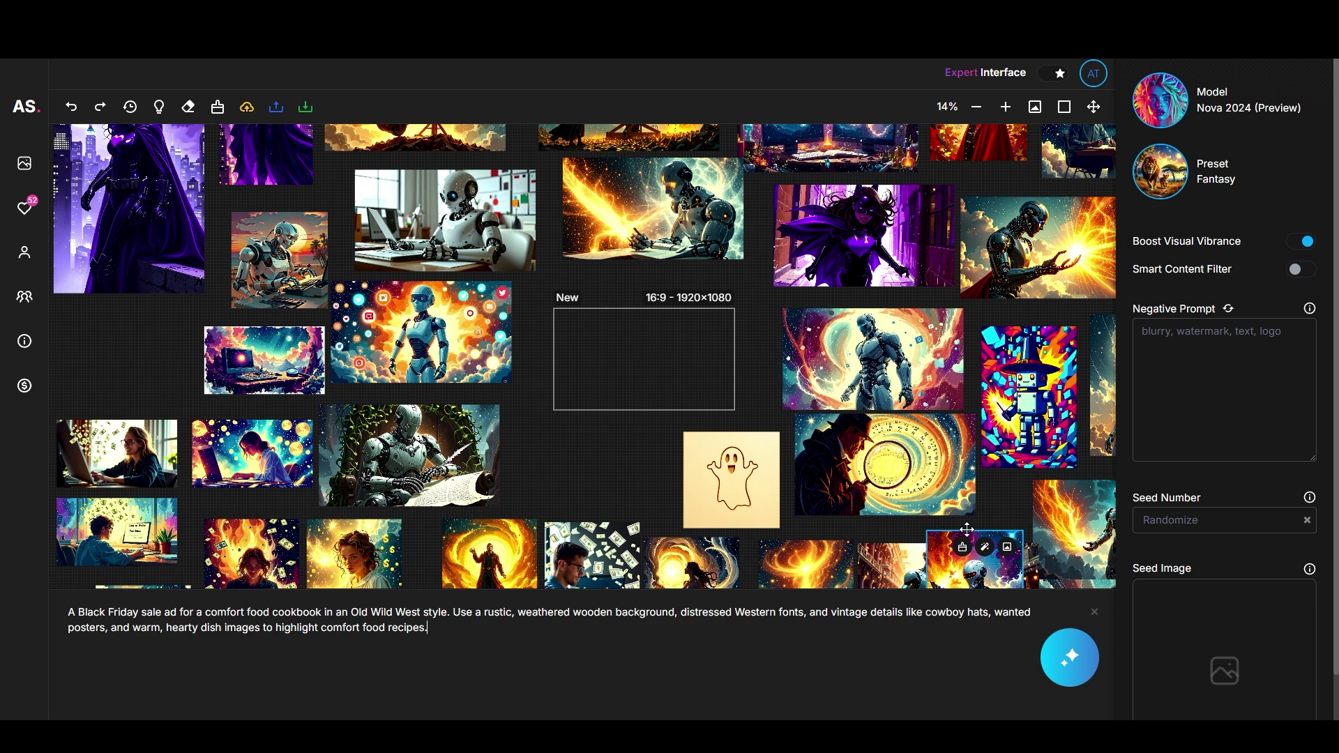
left_click(1226, 112)
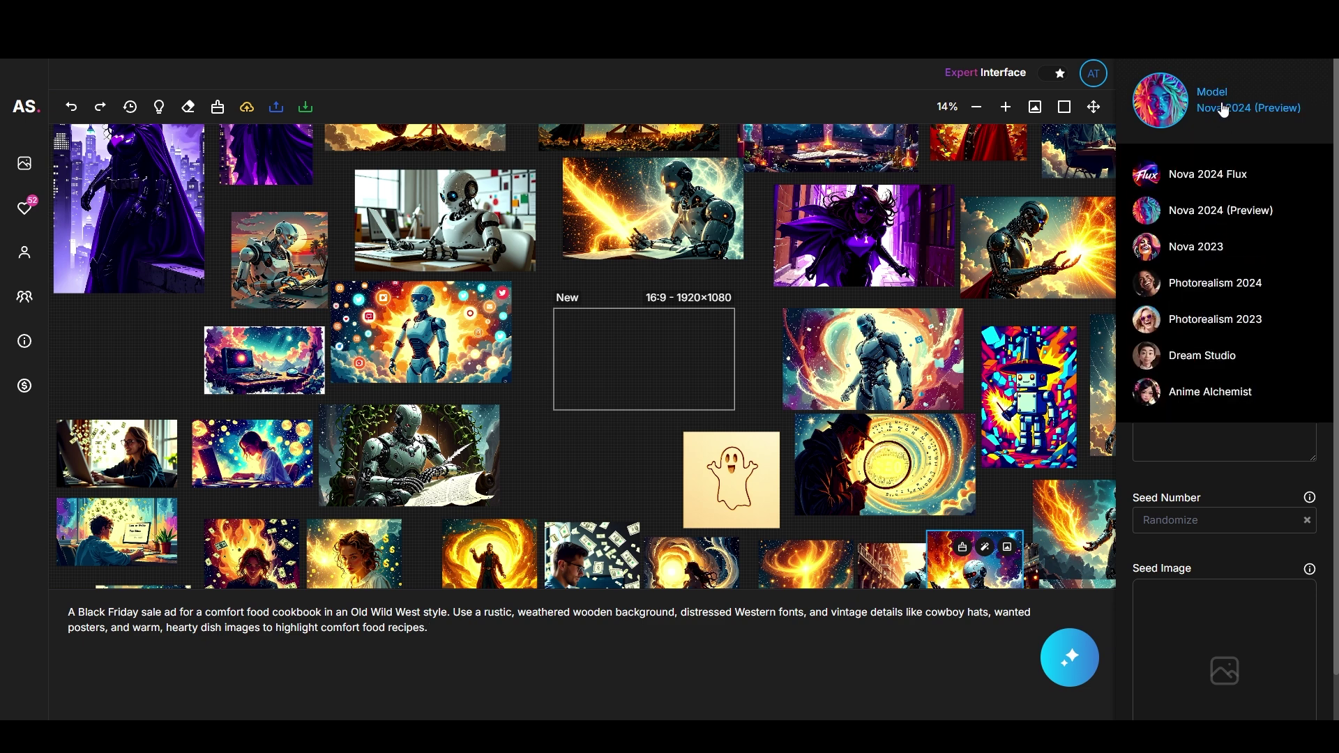
left_click(1225, 112)
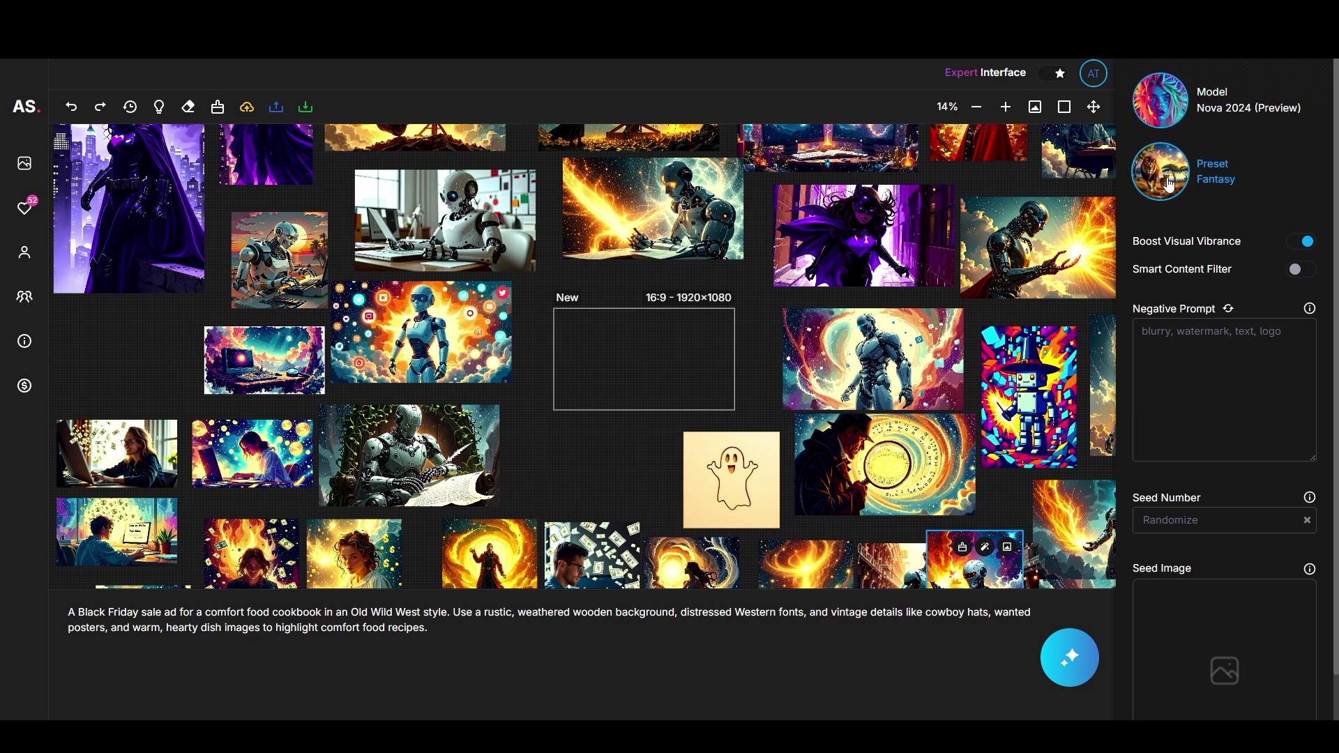
left_click(1214, 173)
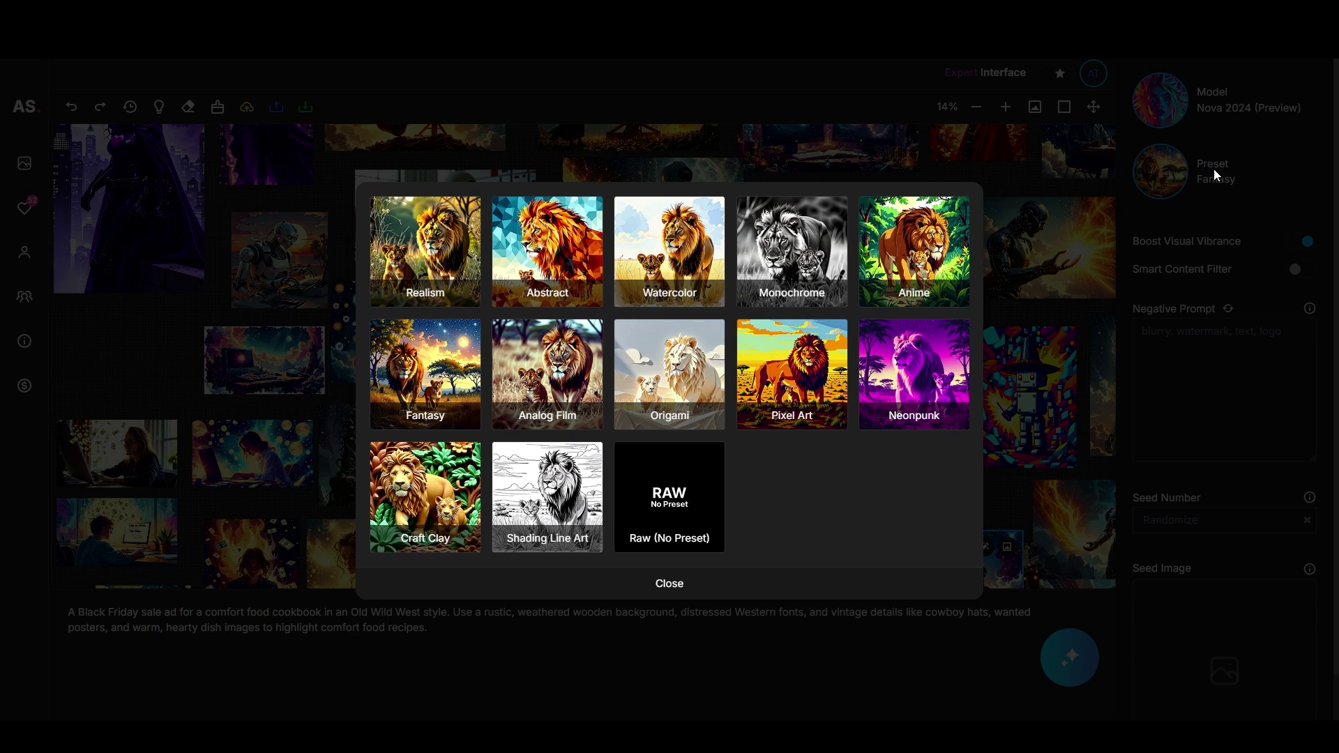
left_click(681, 497)
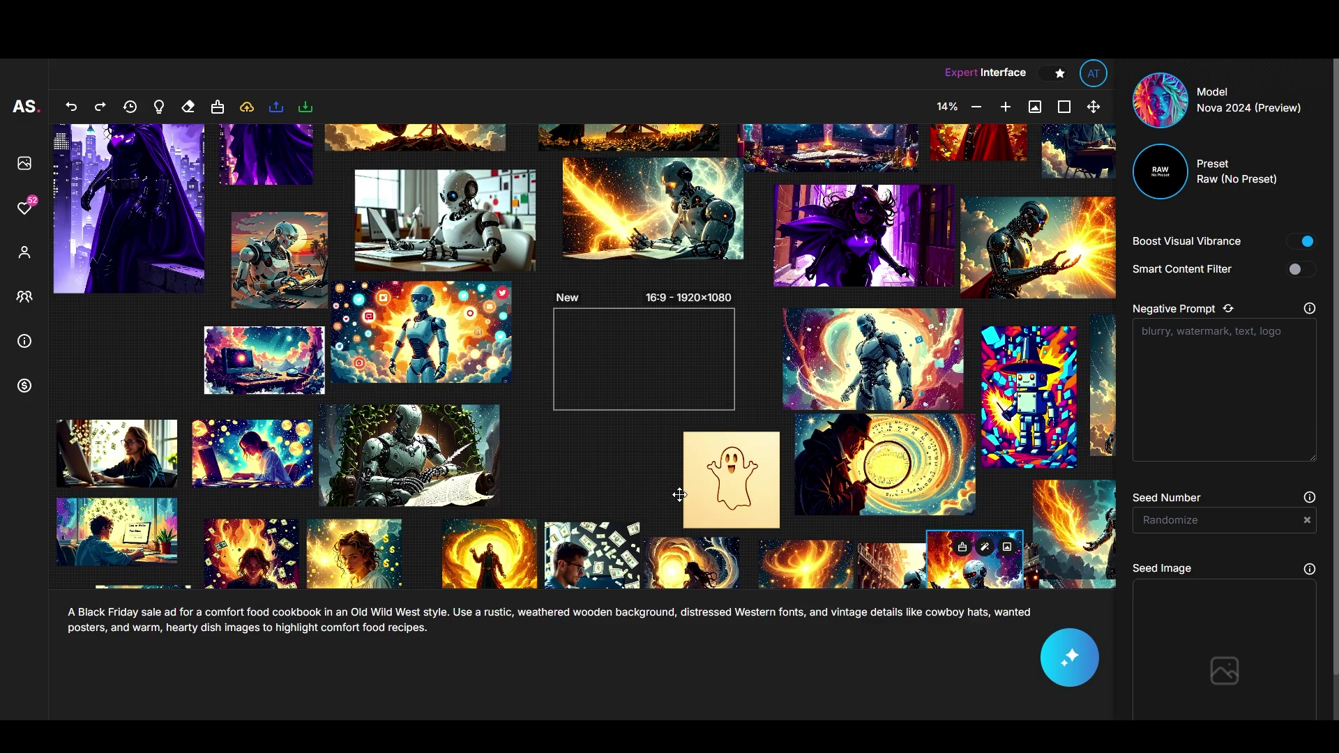
Generate the ad in the New frame and copy the prompt for ChatGPT.
left_click(1073, 666)
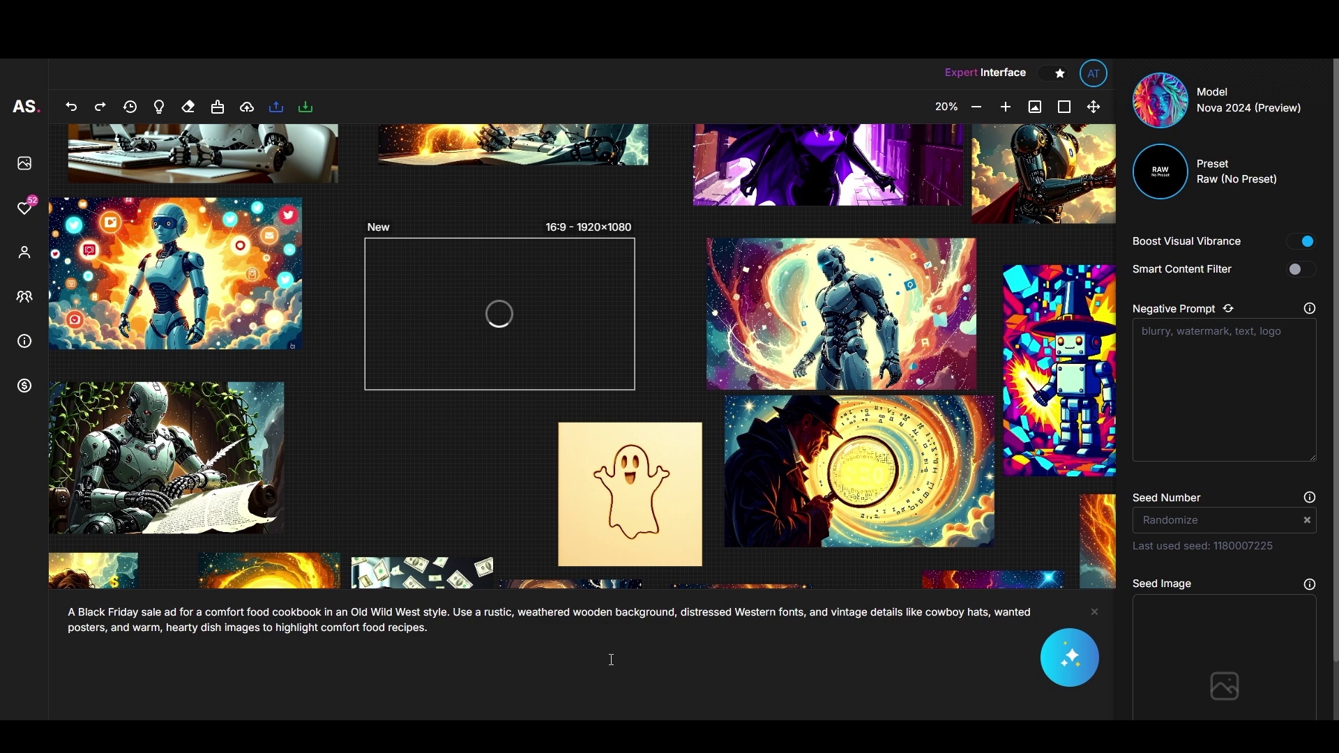
key("ctrl+a")
key("ctrl+c")
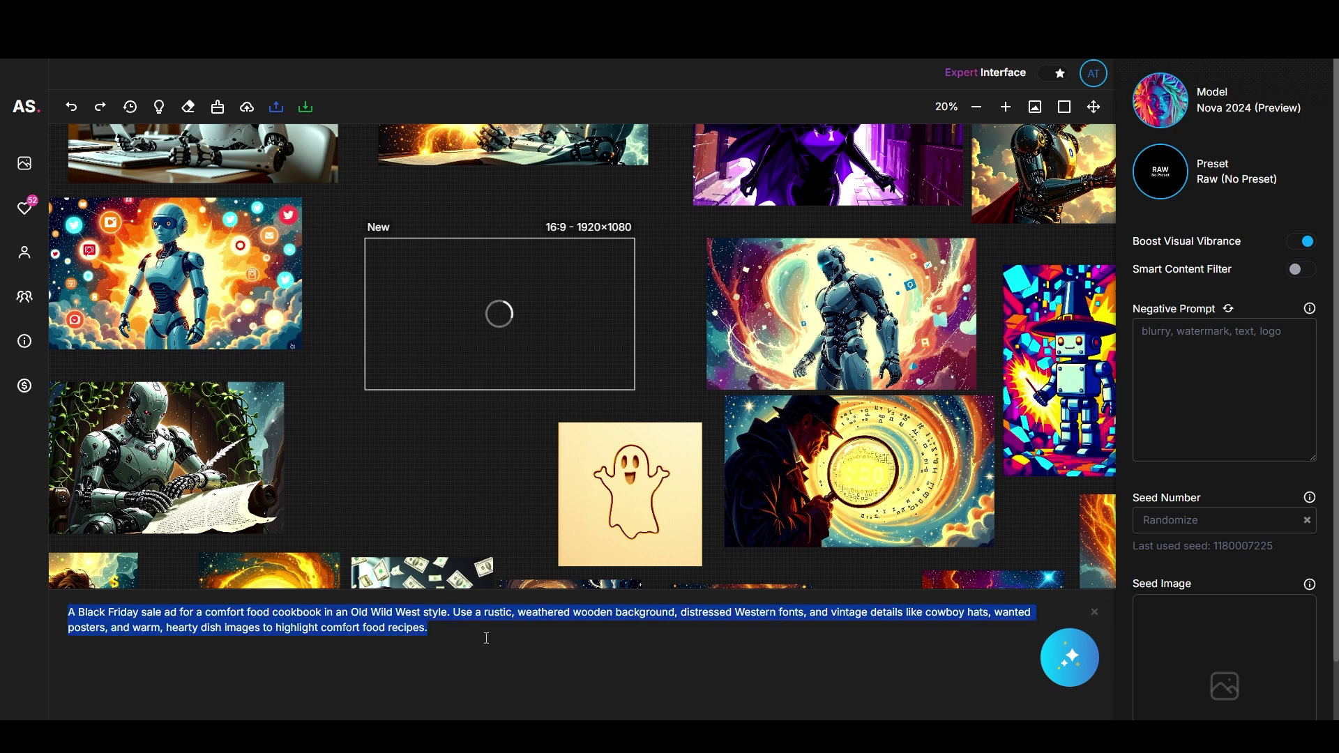
left_click(487, 638)
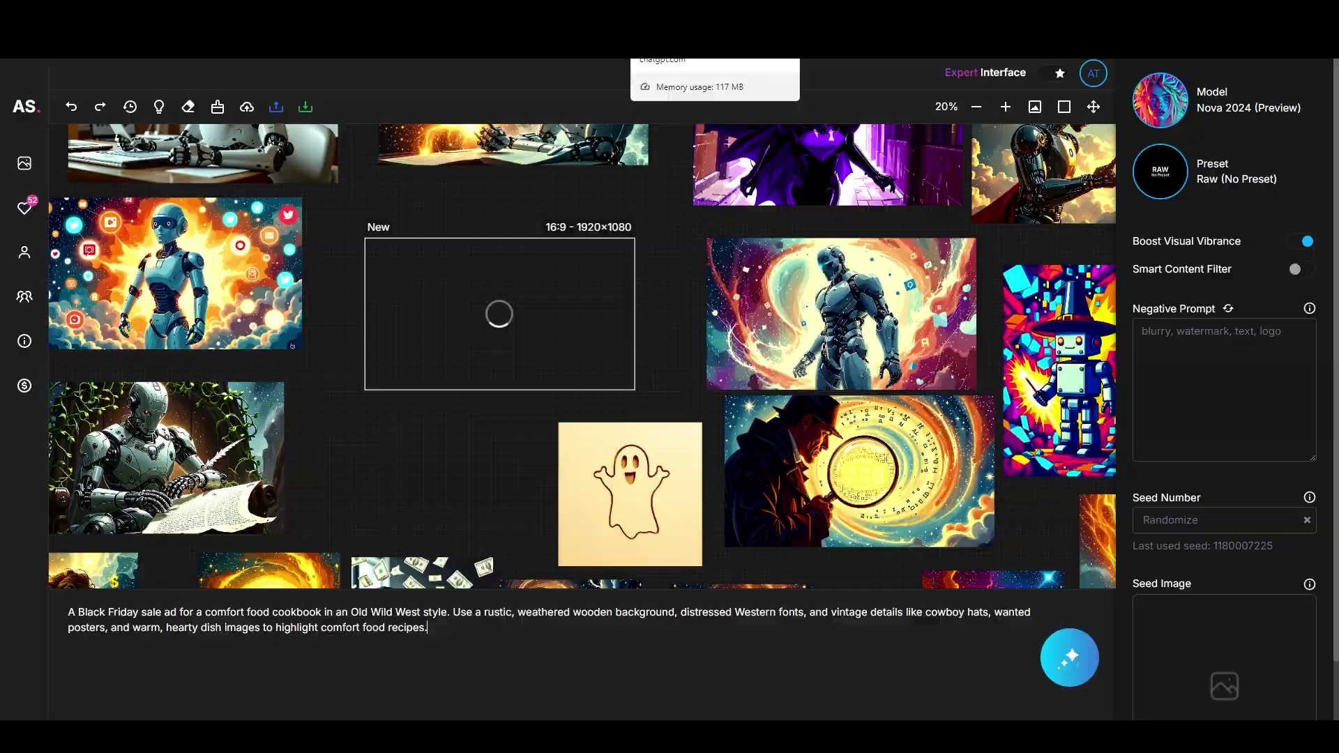
key("ctrl+Tab")
Send ChatGPT 'Draw A' followed by the pasted Black Friday ad prompt.
left_click(592, 691)
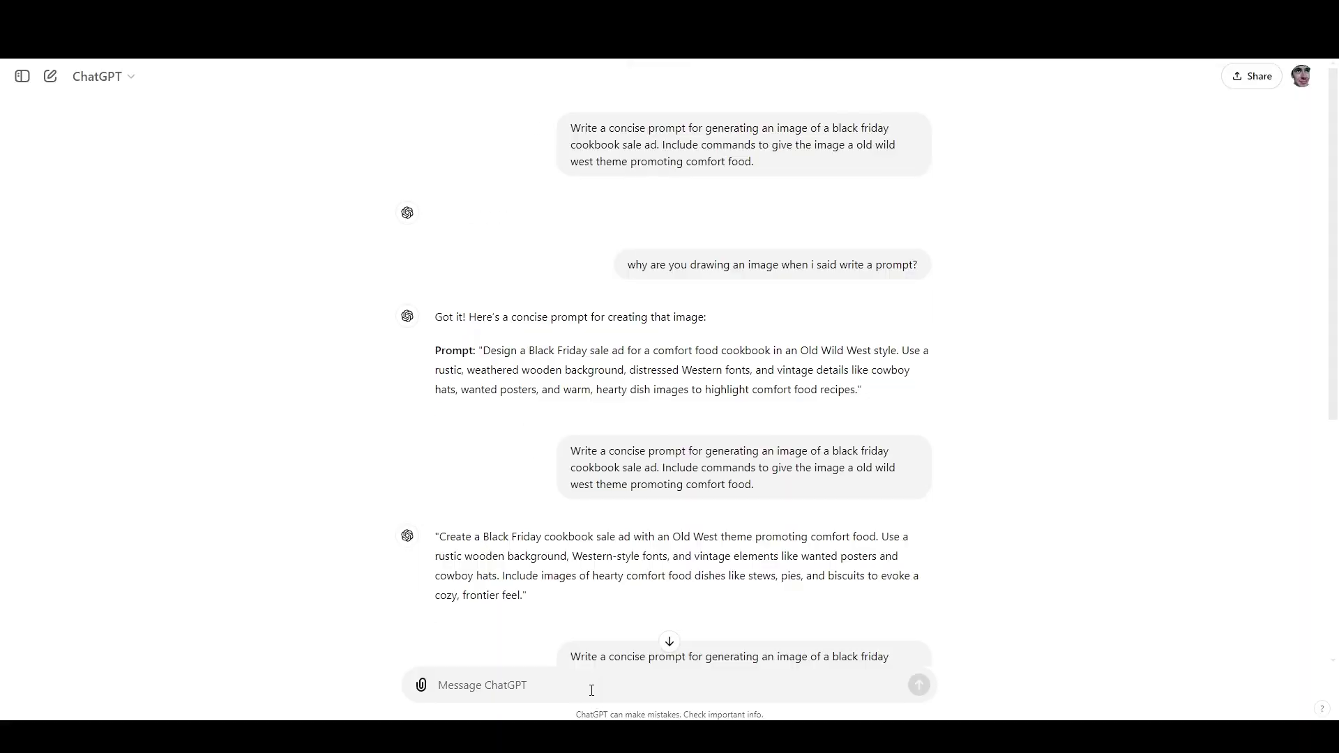
type("Draw A")
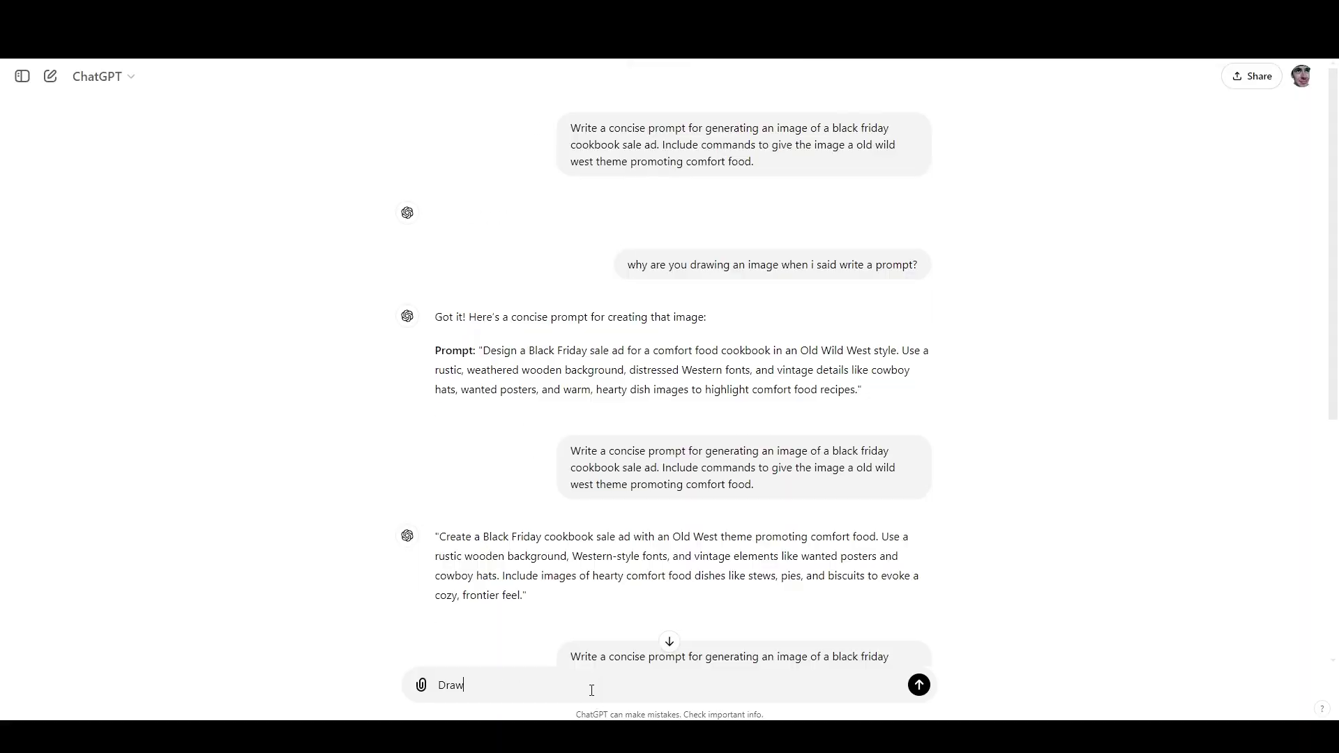
key("ctrl+v")
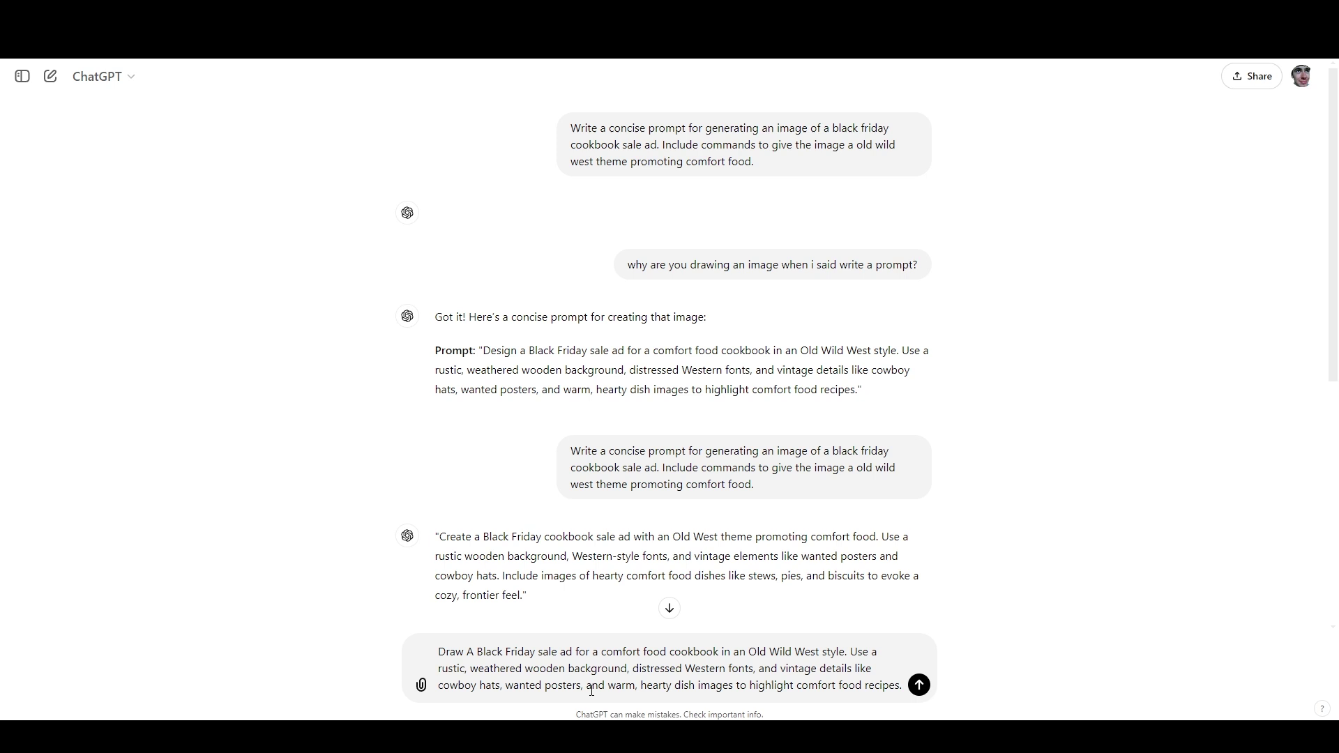
key("Return")
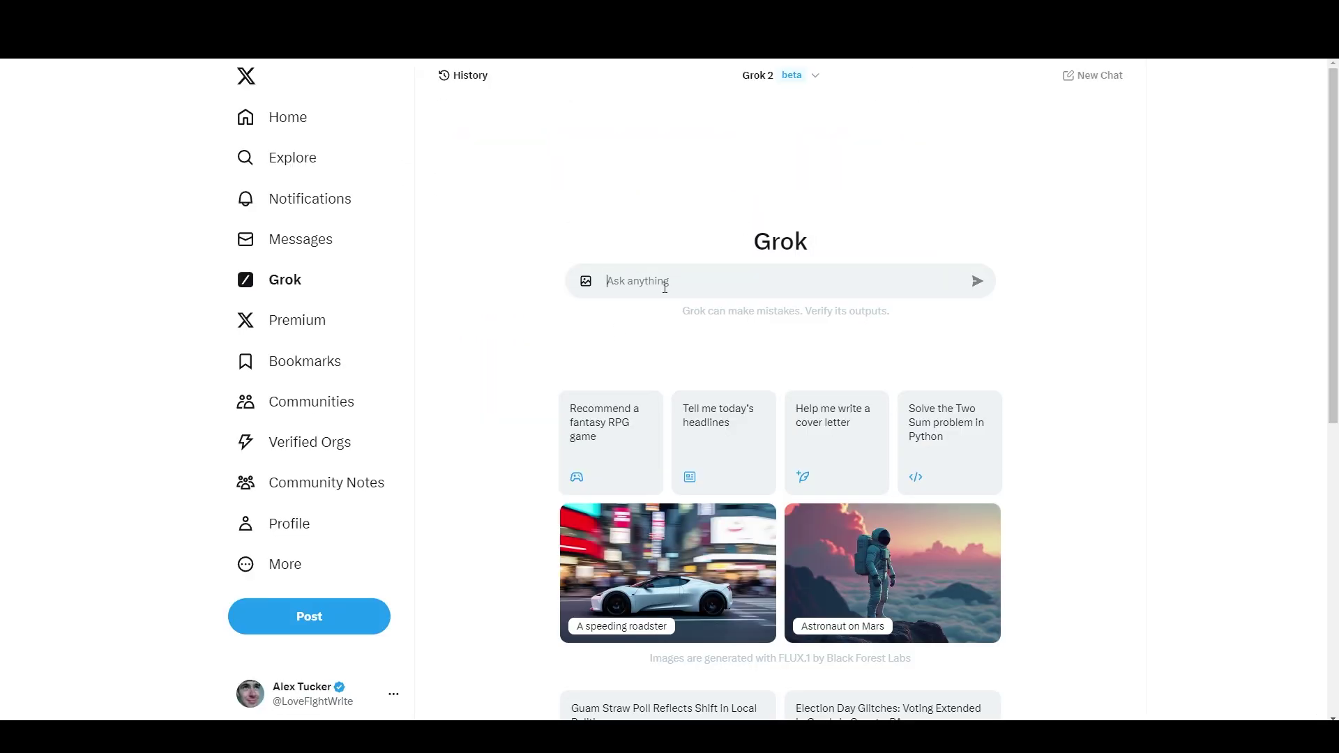
Paste the Black Friday ad prompt into Grok's message box and start editing its beginning.
left_click(664, 287)
type("A Black Friday sale ad for a comfort food cookbook in an Old Wild West style. Use a rustic, weathered wooden background, distressed Western fonts, and vintage details like cowboy hats, wanted posters, and warm, hearty dish images to highlight comfort food recipes.")
key("ctrl+Home")
type("Drea")
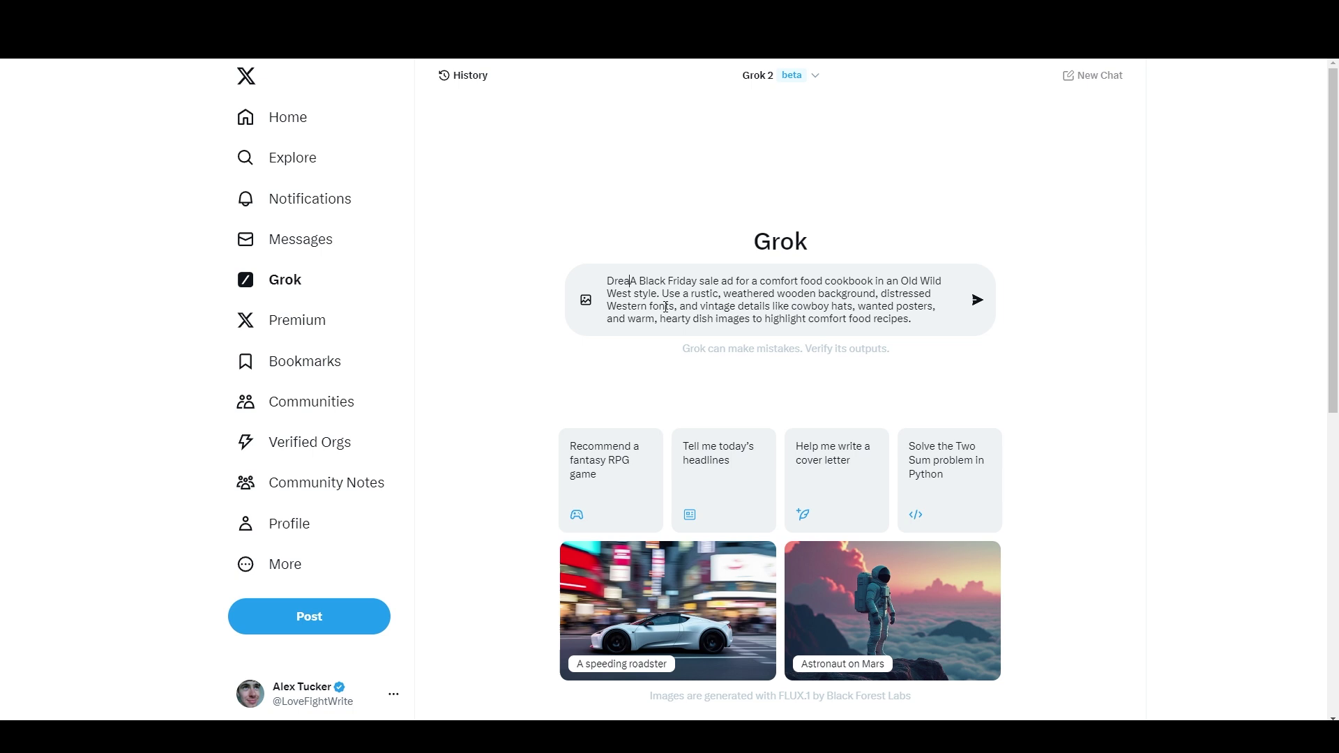
key("BackSpace")
key("BackSpace")
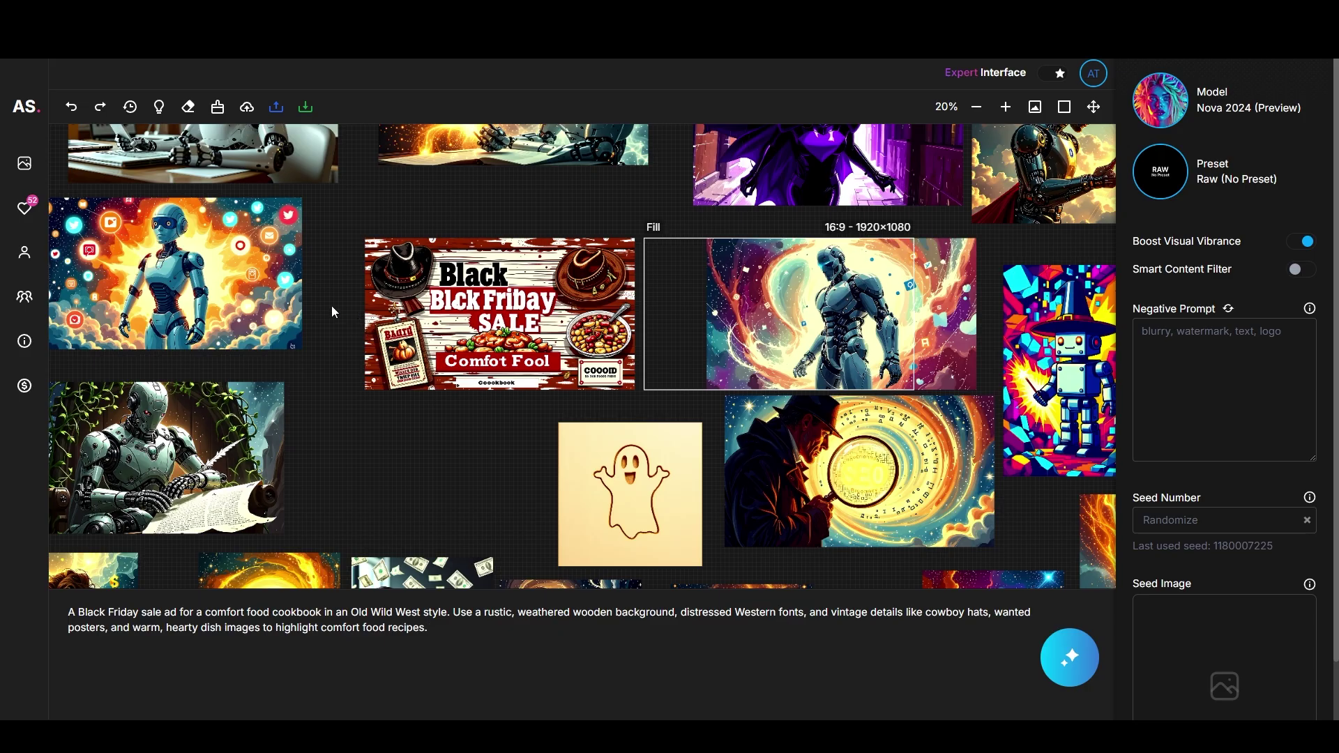
scroll(416, 308, "up", 1)
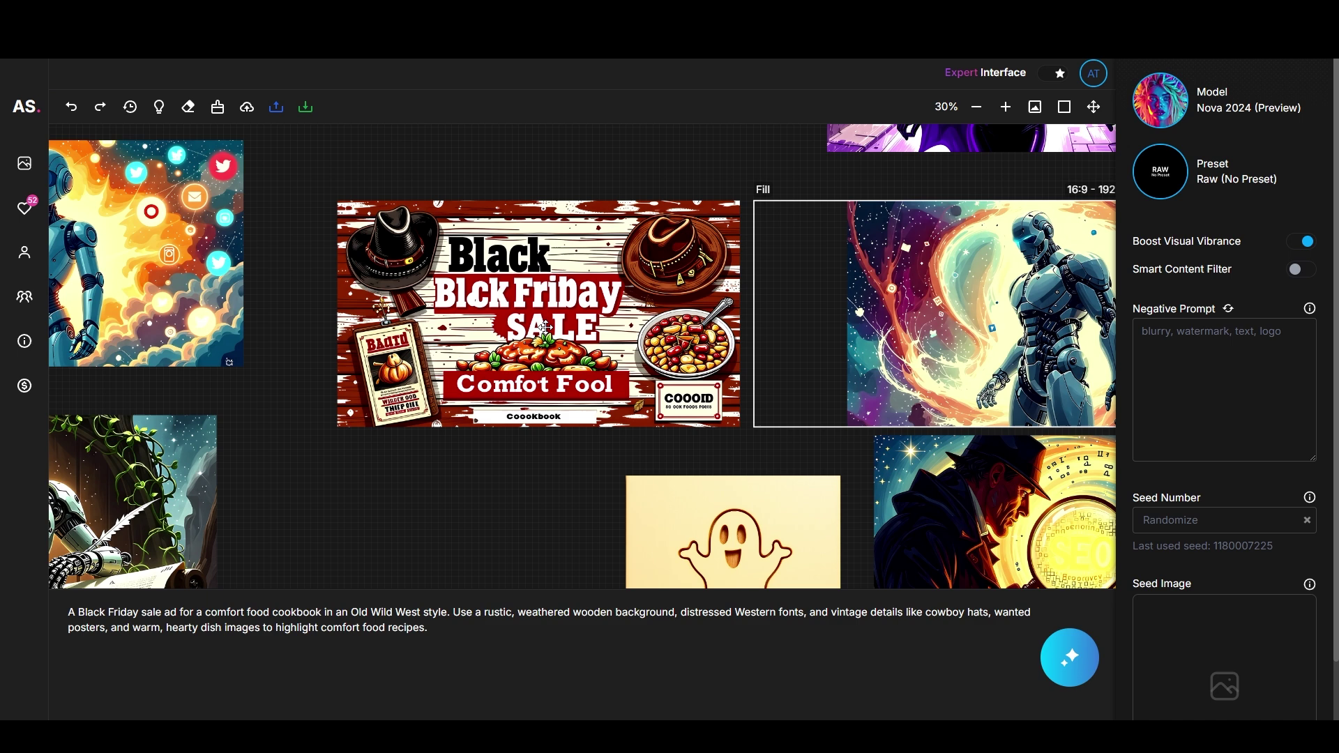
scroll(548, 324, "up", 1)
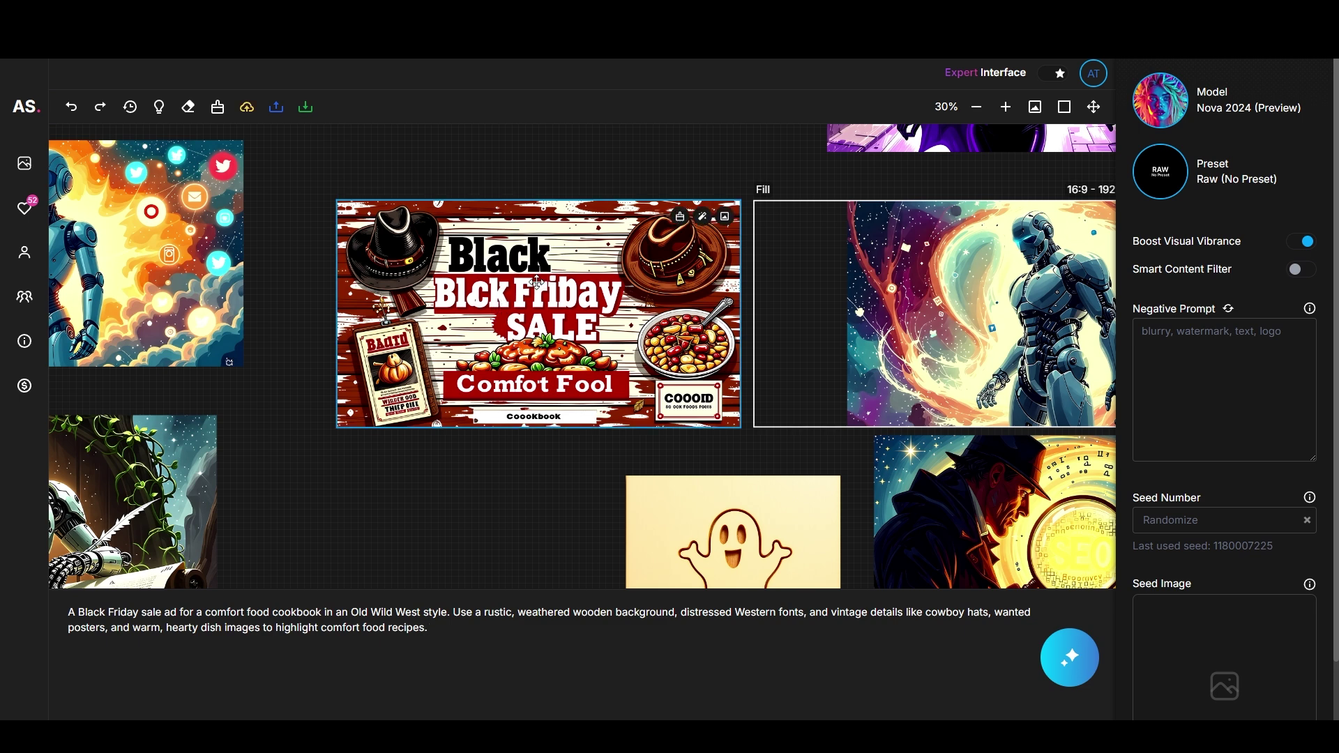
Move the first ad lower, centre the empty frame, and generate with negative prompt 'text'.
left_click_drag(506, 307, 364, 554)
left_click_drag(772, 319, 396, 300)
left_click(1167, 347)
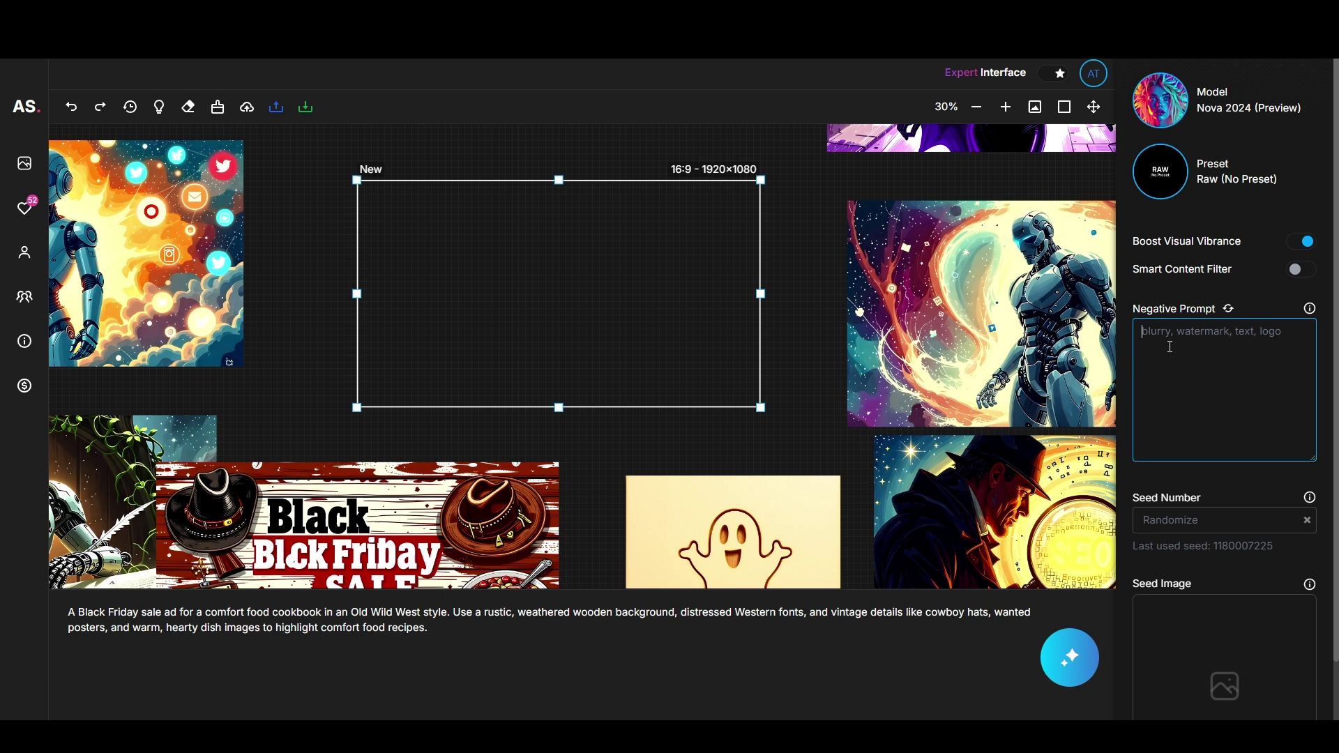
type("text")
left_click(1067, 656)
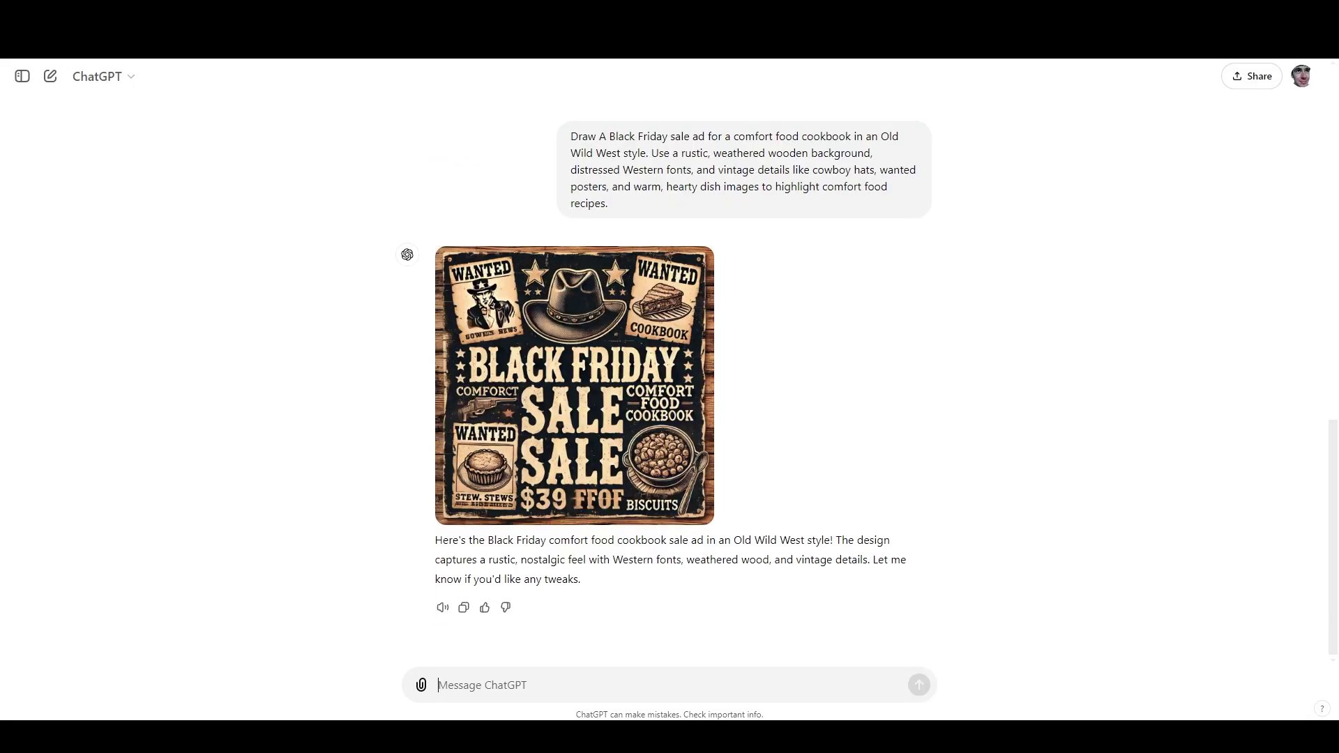
Look over ChatGPT's Old West Black Friday cookbook ad for comparison.
mouse_move(503, 333)
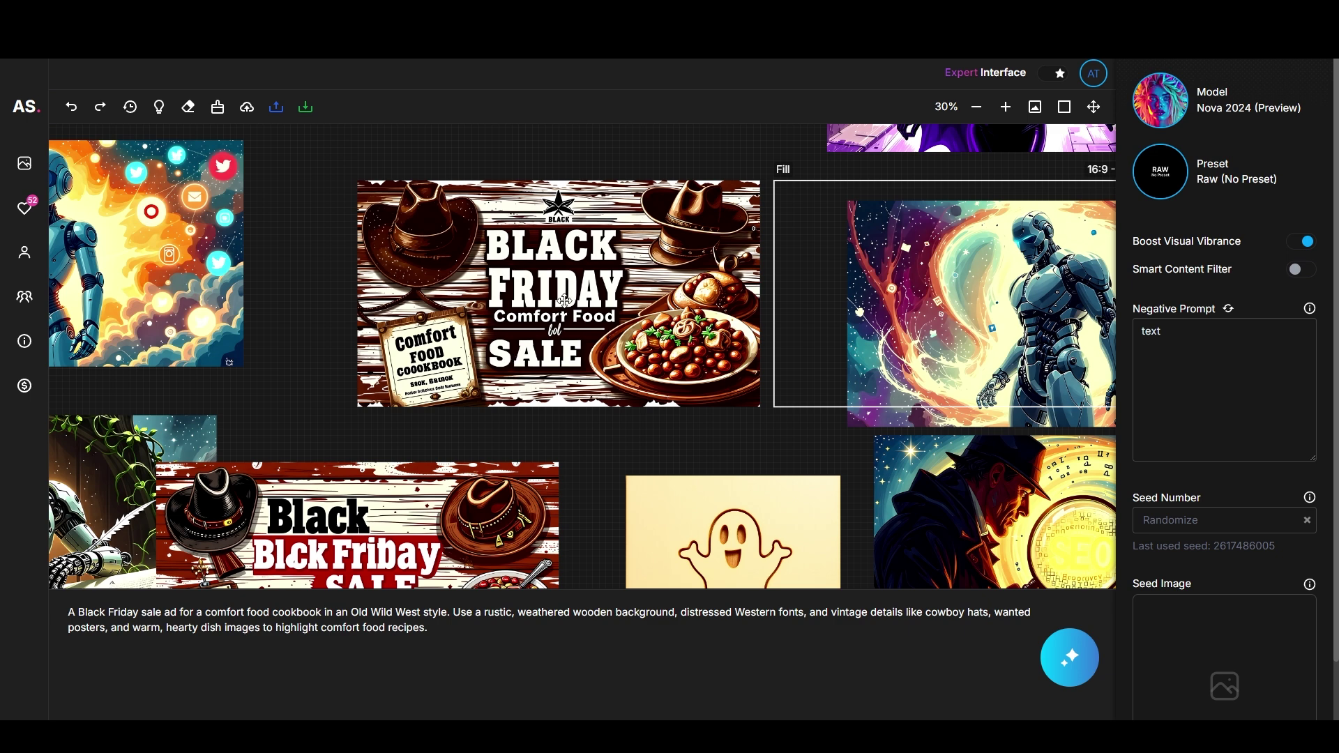
Move the second ad aside, centre the empty frame, cut 'distressed Western fonts' from the prompt, and generate.
left_click_drag(566, 283, 801, 562)
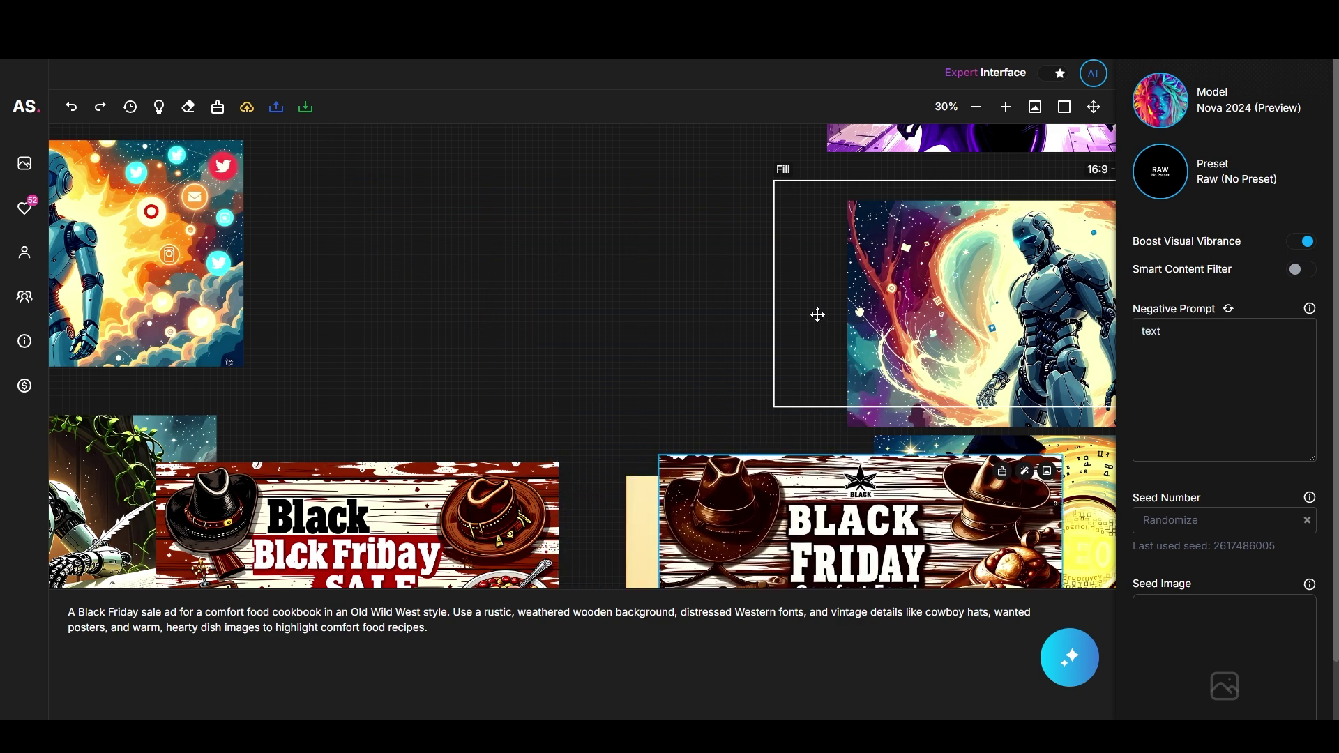
left_click_drag(816, 314, 388, 292)
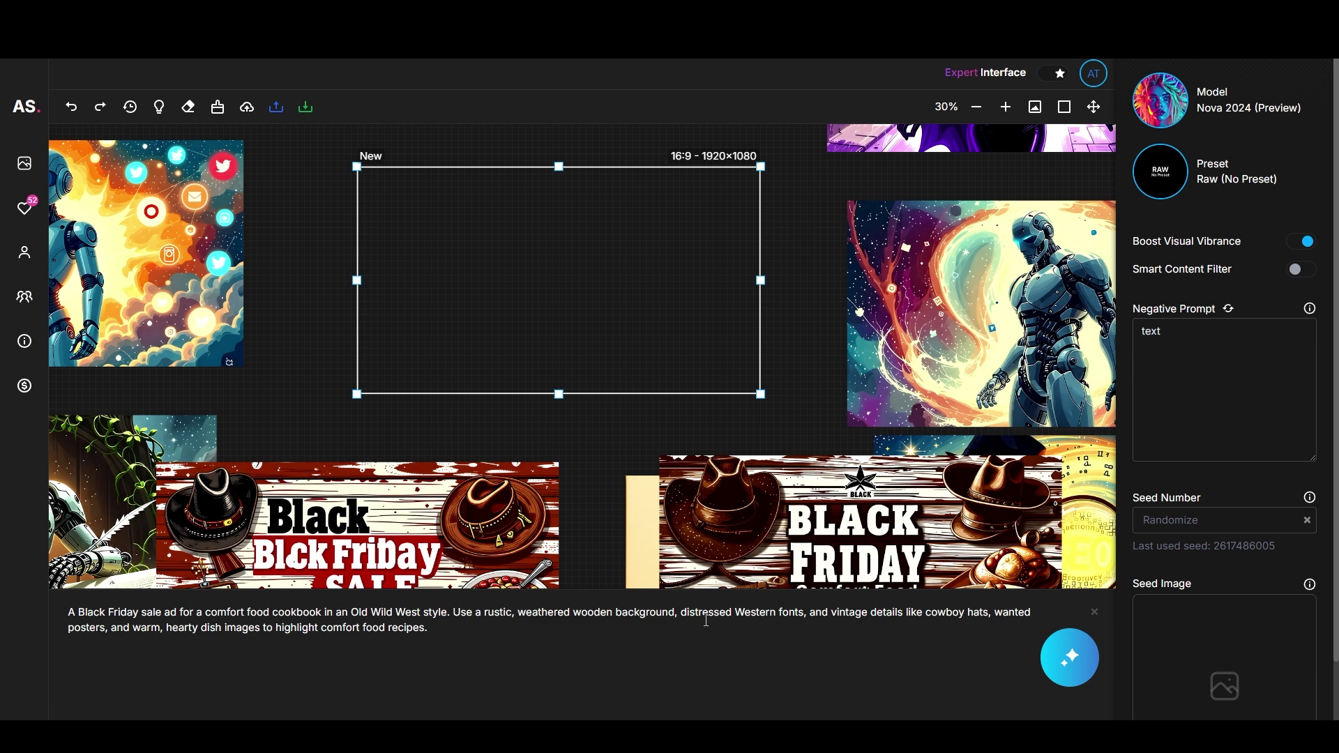
left_click_drag(682, 614, 812, 614)
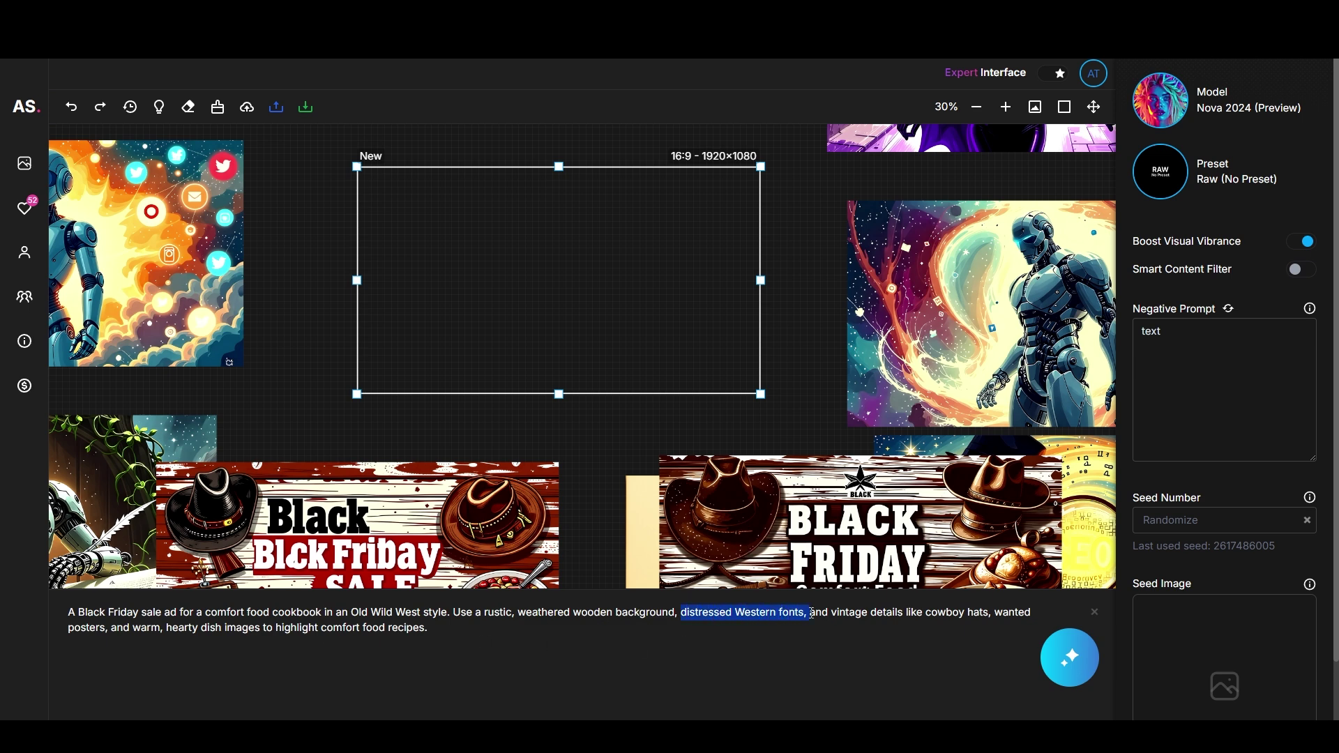
key("BackSpace")
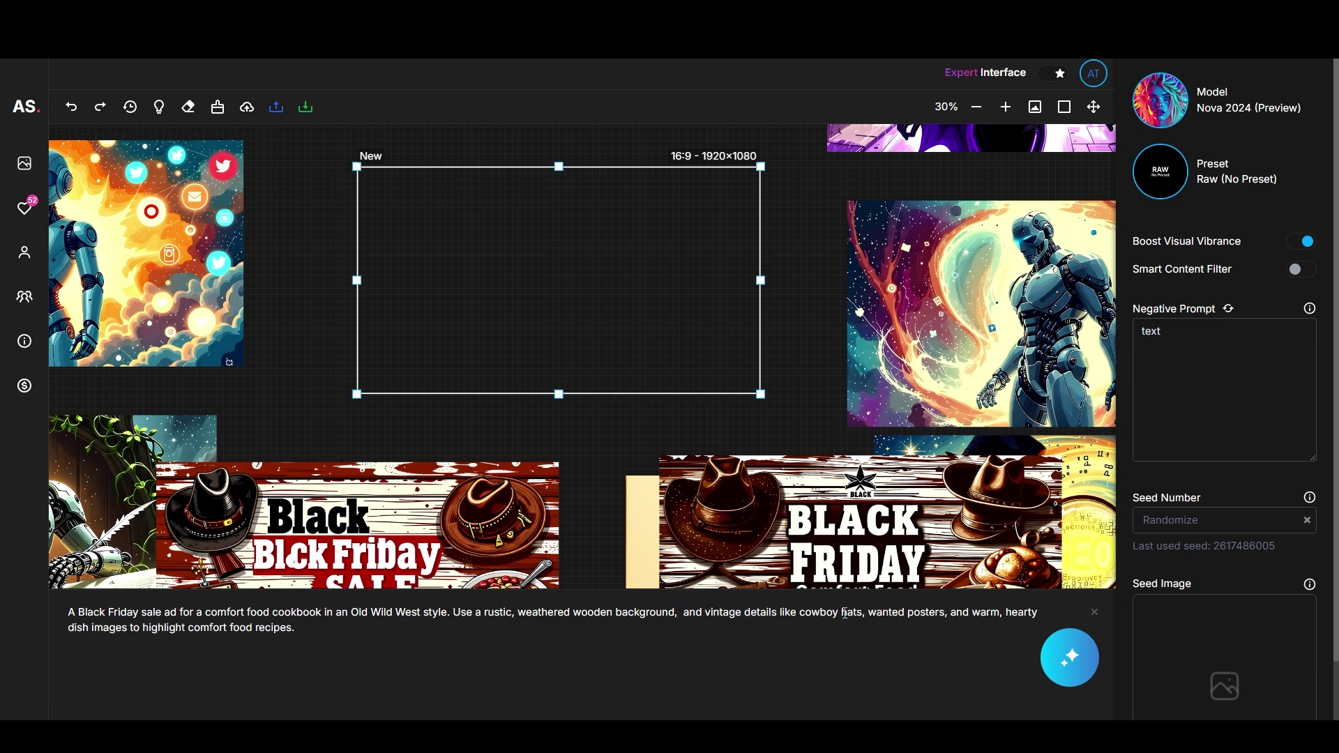
key("BackSpace")
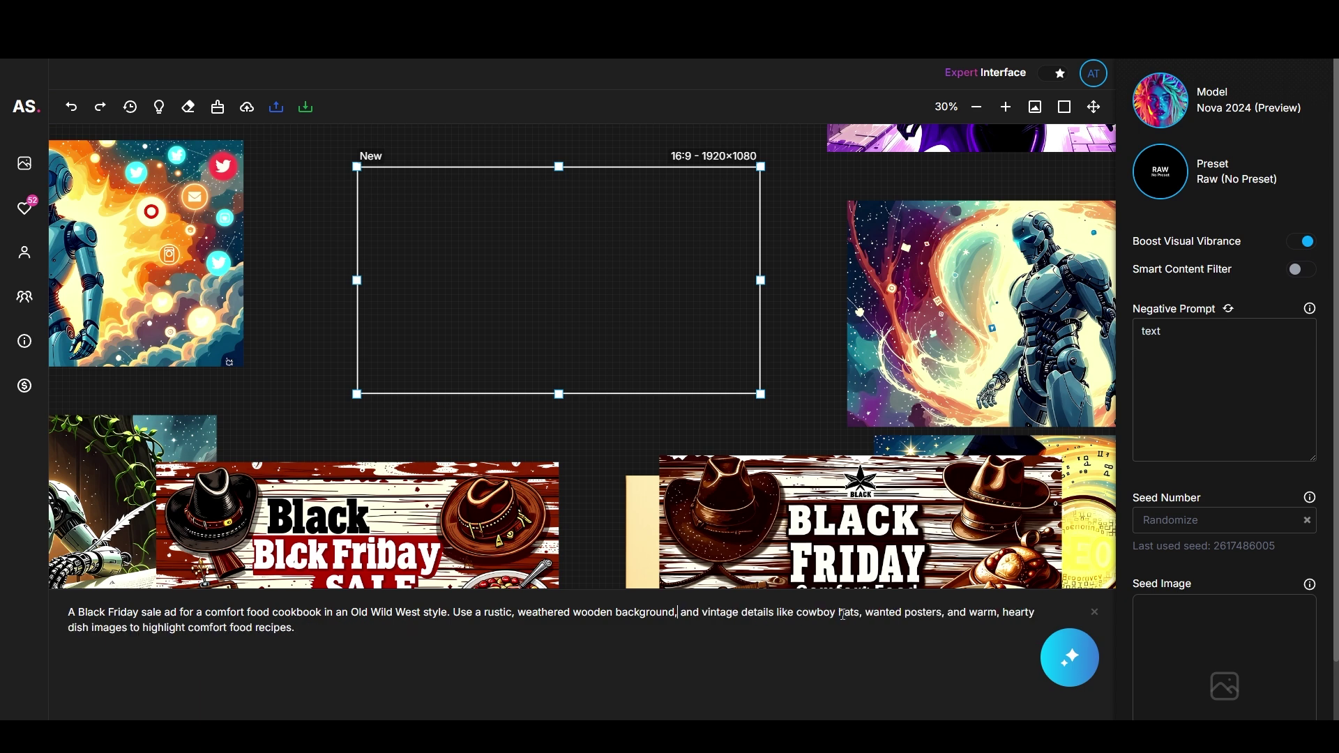
left_click(1071, 657)
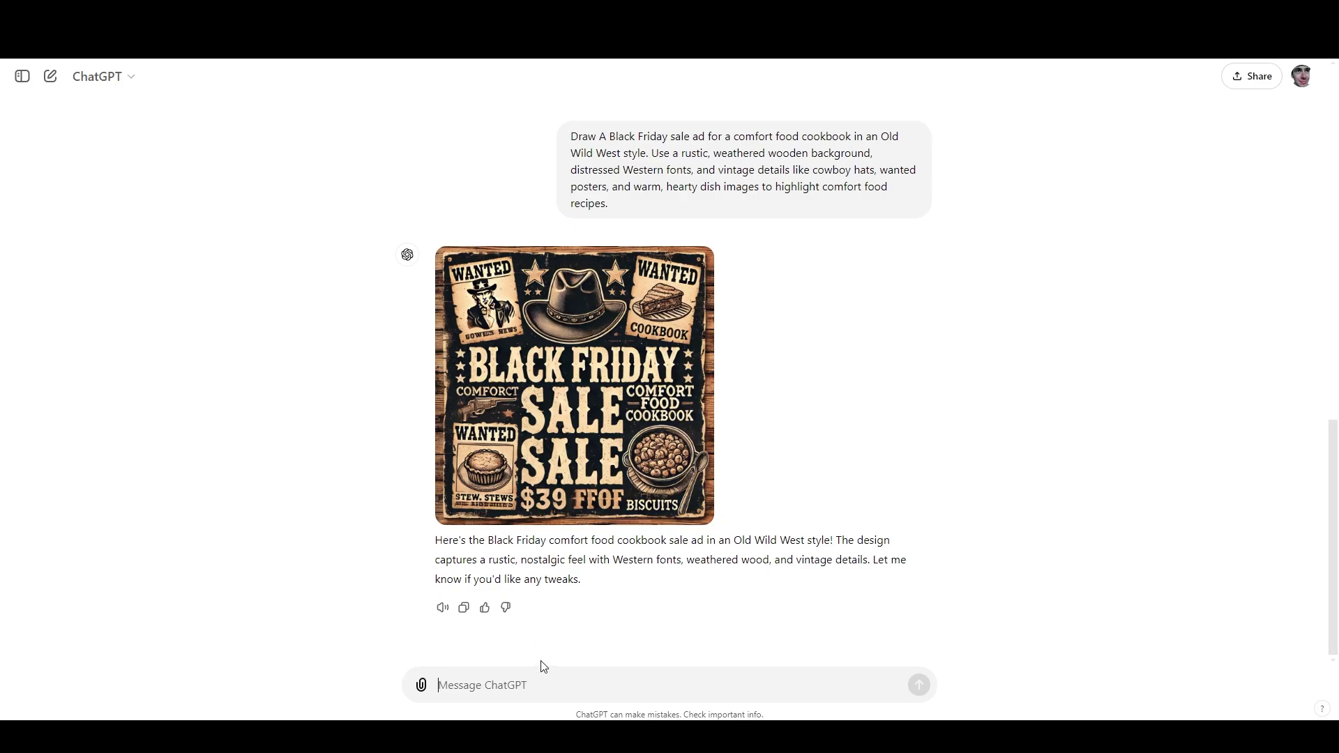
Send ChatGPT 'Draw' plus the prompt ending 'Do not include text.', then paste it into Grok.
type("Draw")
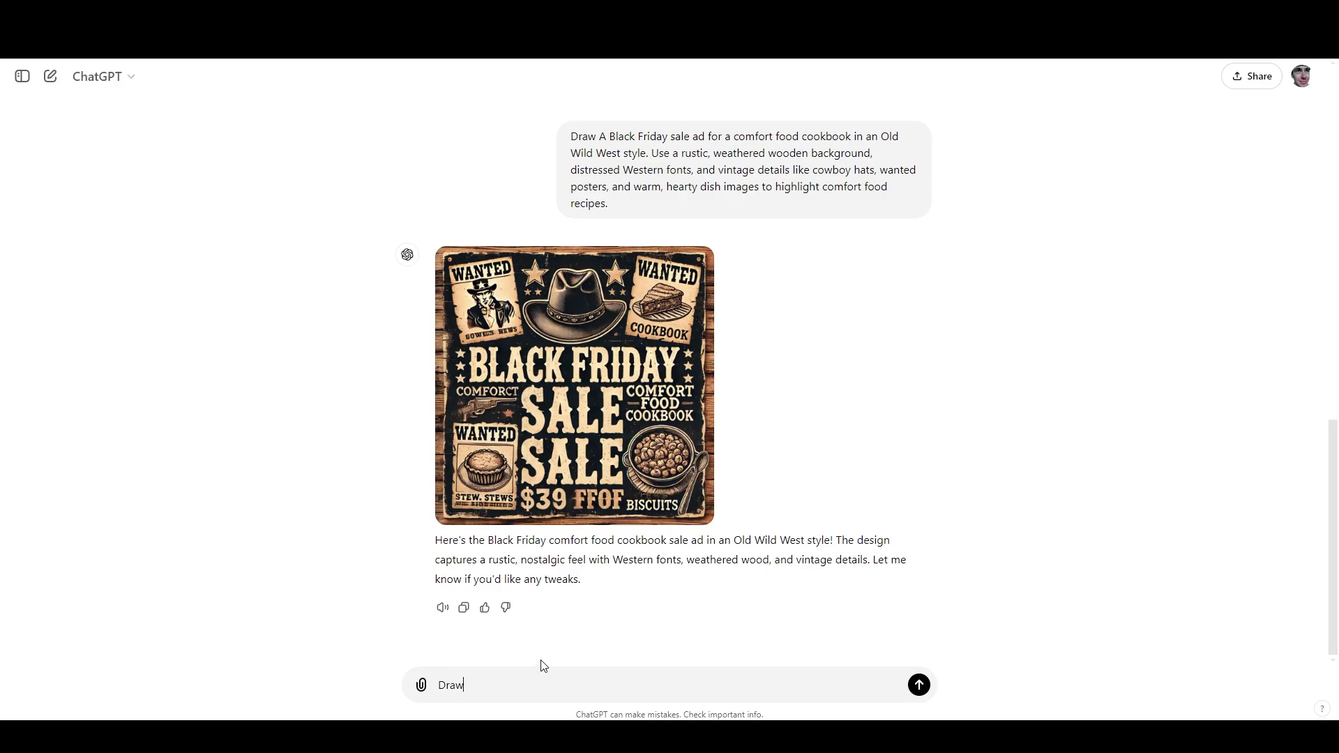
type("A Black Friday sale ad for a comfort food cookbook in an Old Wild West style. Use a rustic, weathered wooden background, and vintage details like cowboy hats, wanted posters, and warm, hearty dish images to highlight comfort food recipes.")
type("Do not incl")
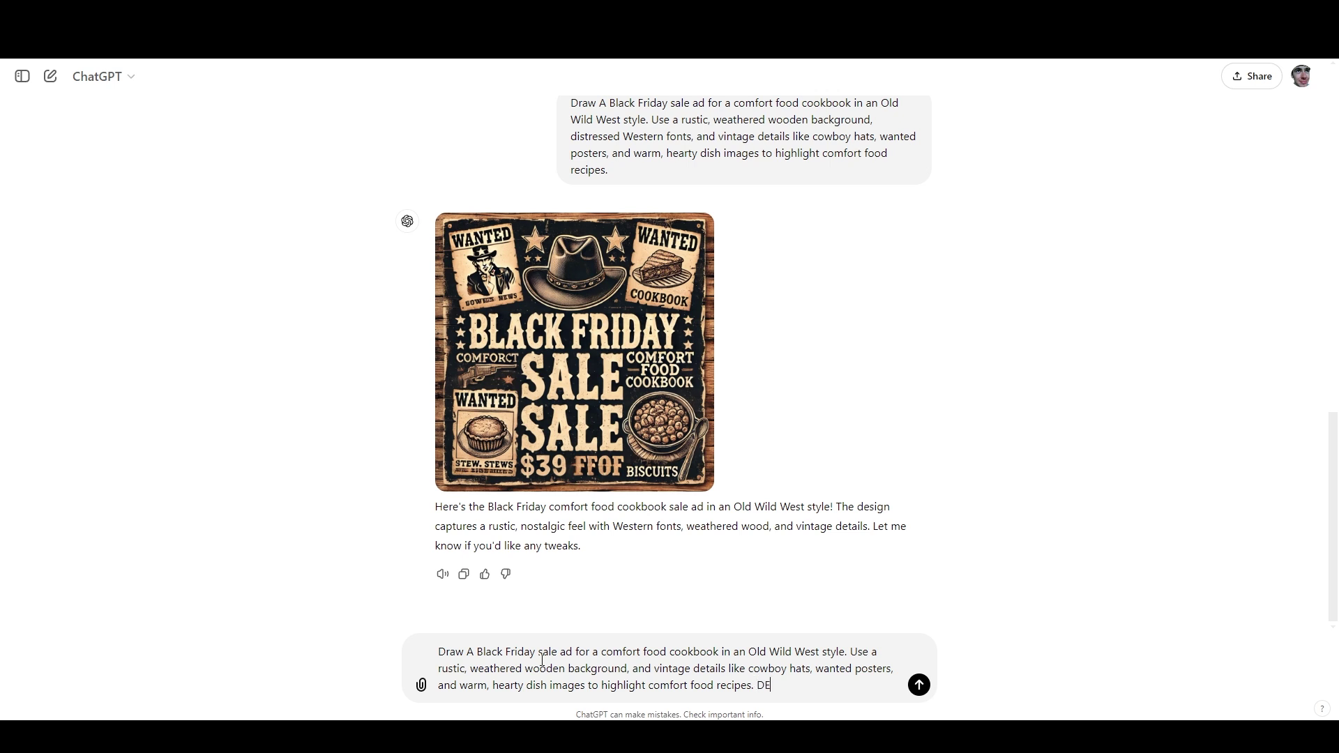
type("ude text.")
key("ctrl+a")
key("ctrl+c")
key("Right")
key("Return")
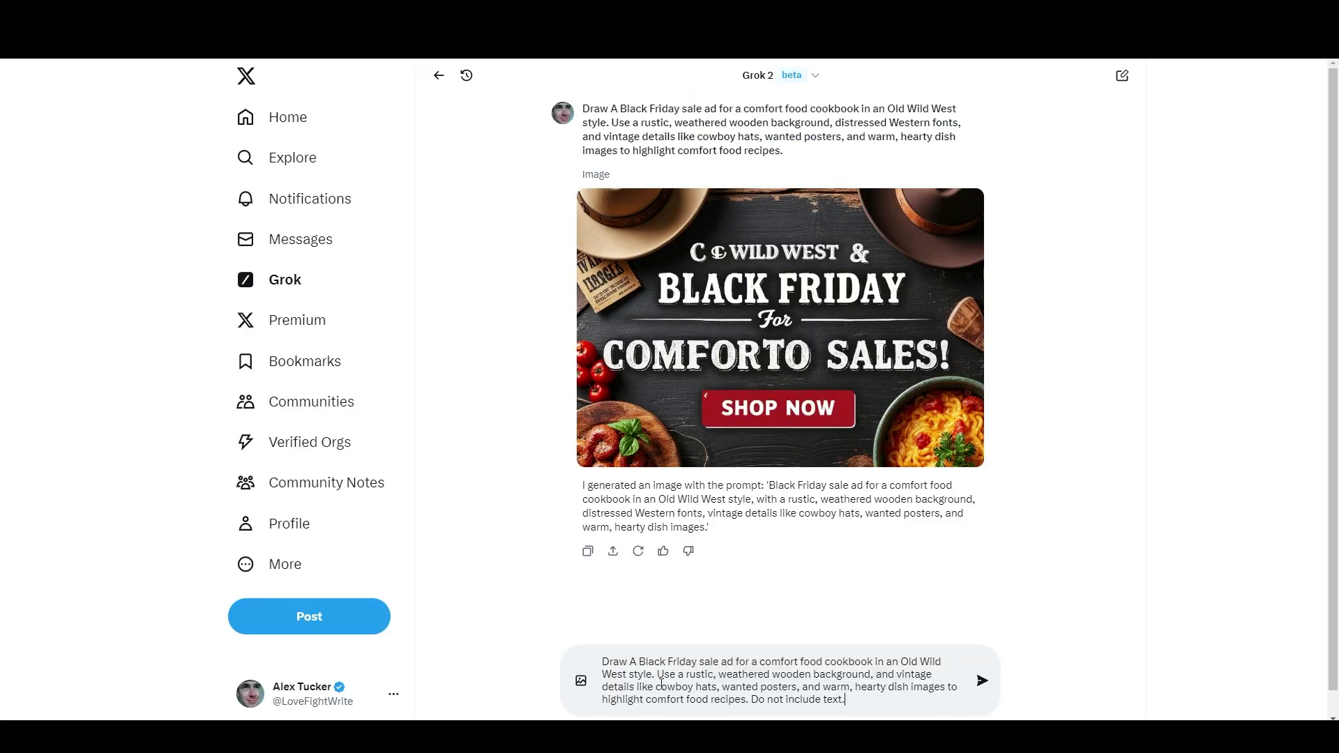
key("ctrl+v")
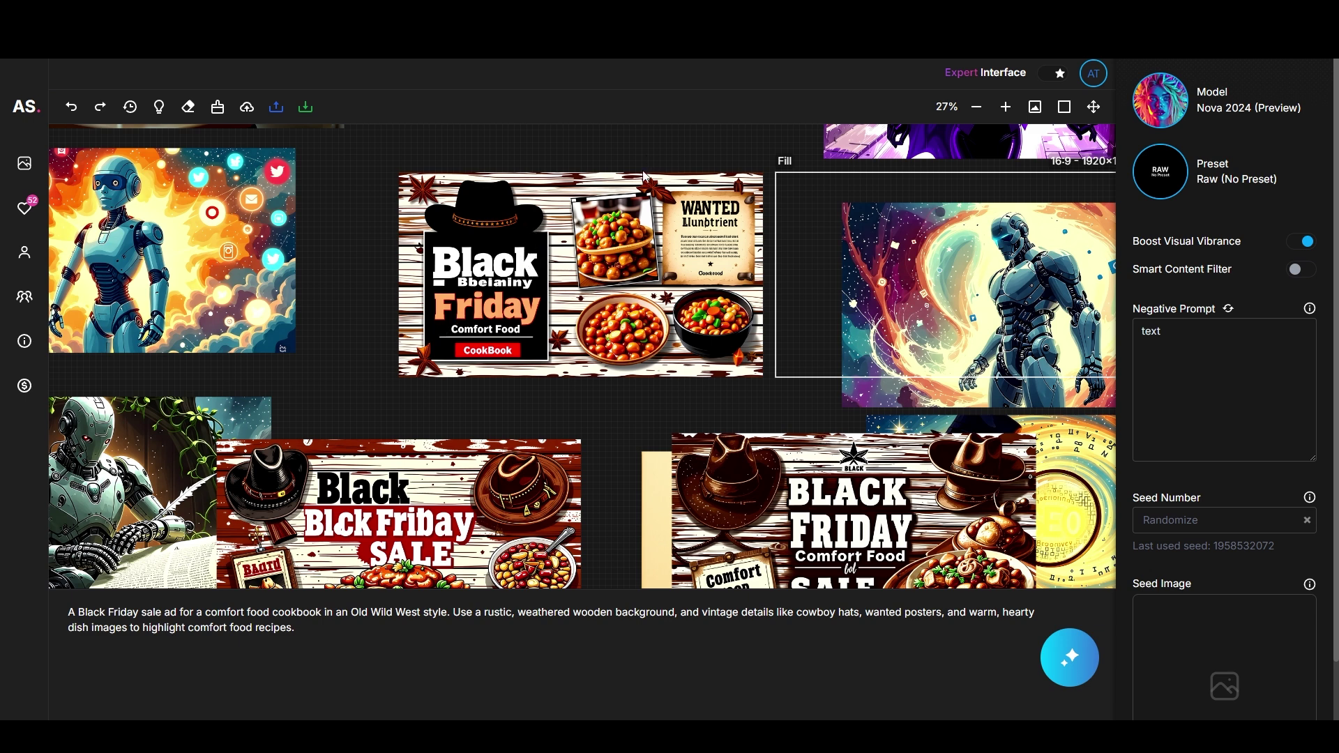
scroll(468, 286, "down", 1)
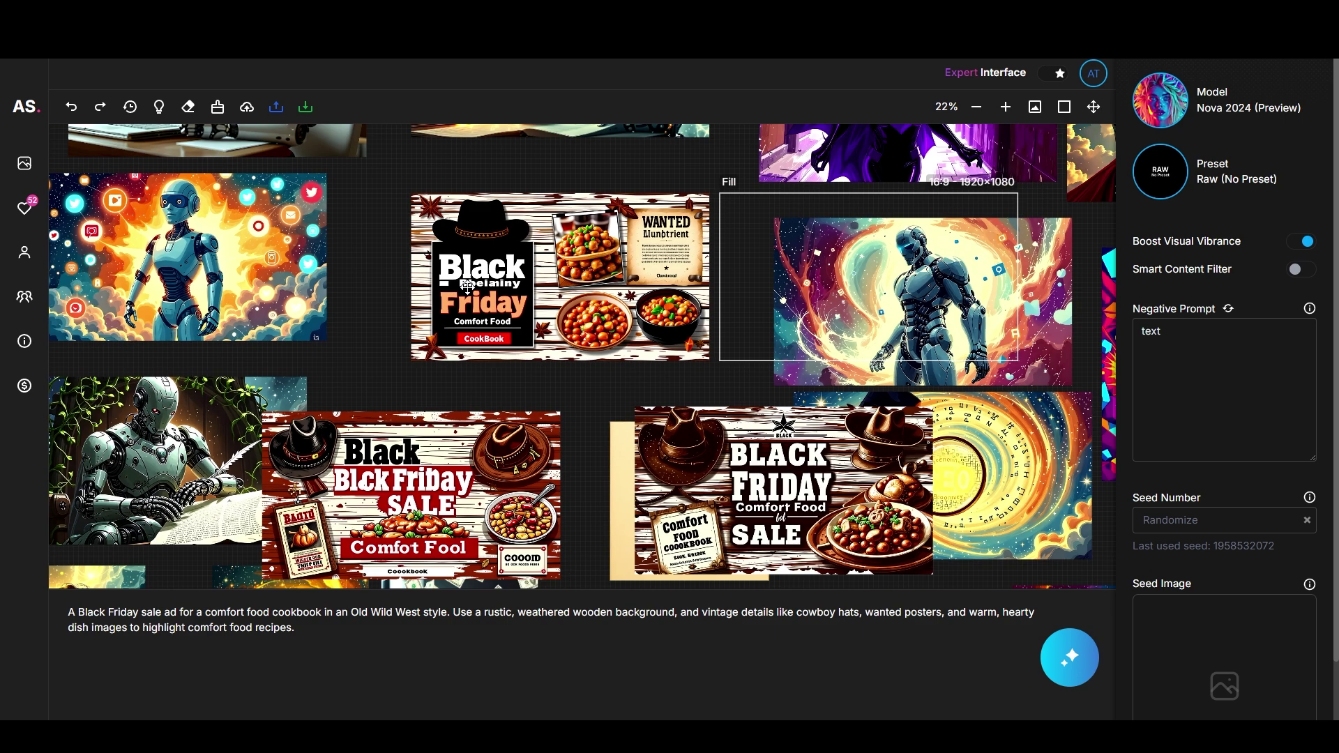
scroll(468, 286, "down", 1)
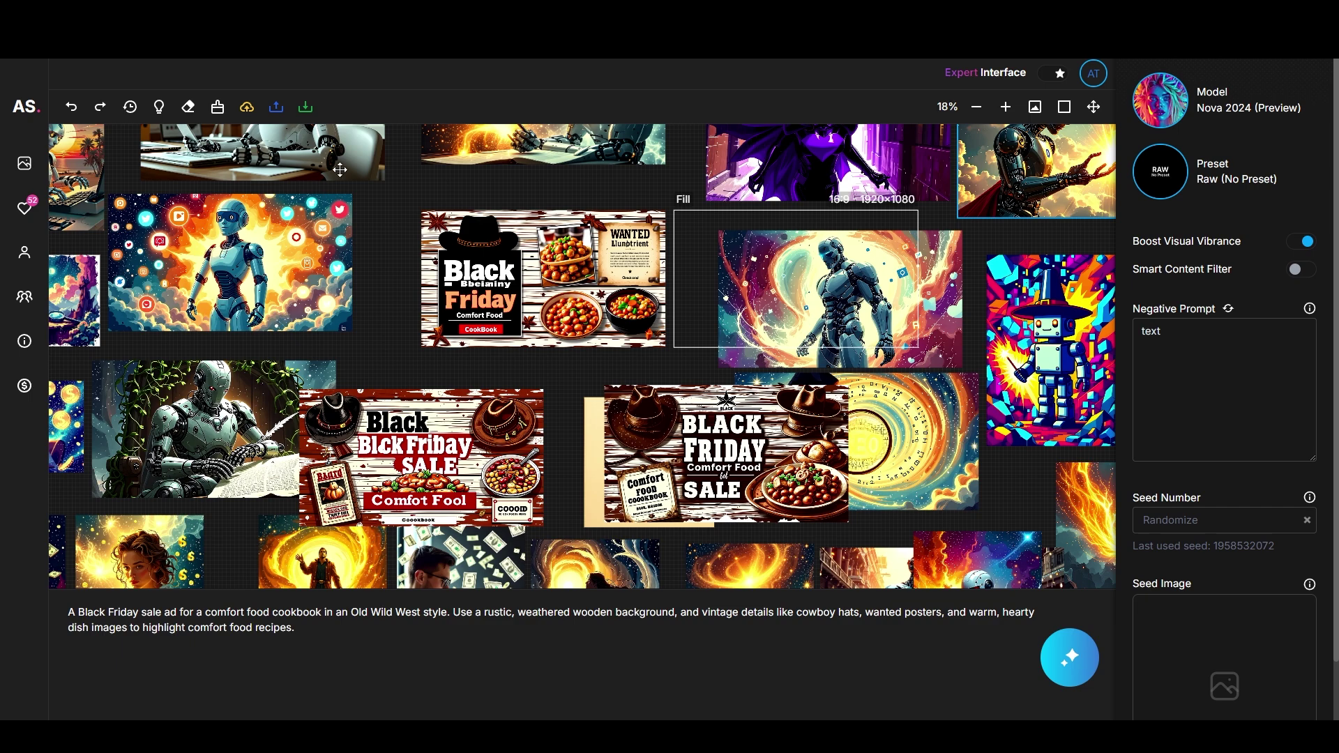
scroll(330, 214, "down", 3)
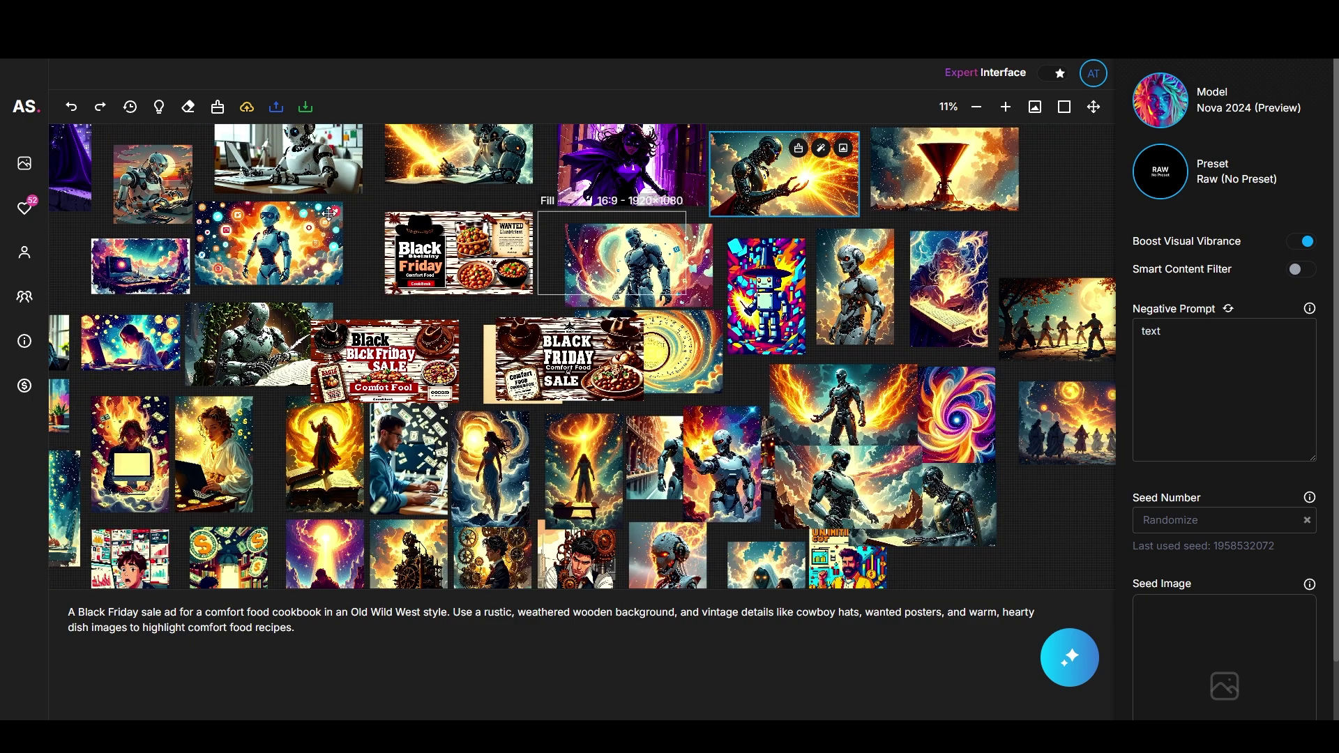
scroll(307, 213, "up", 2)
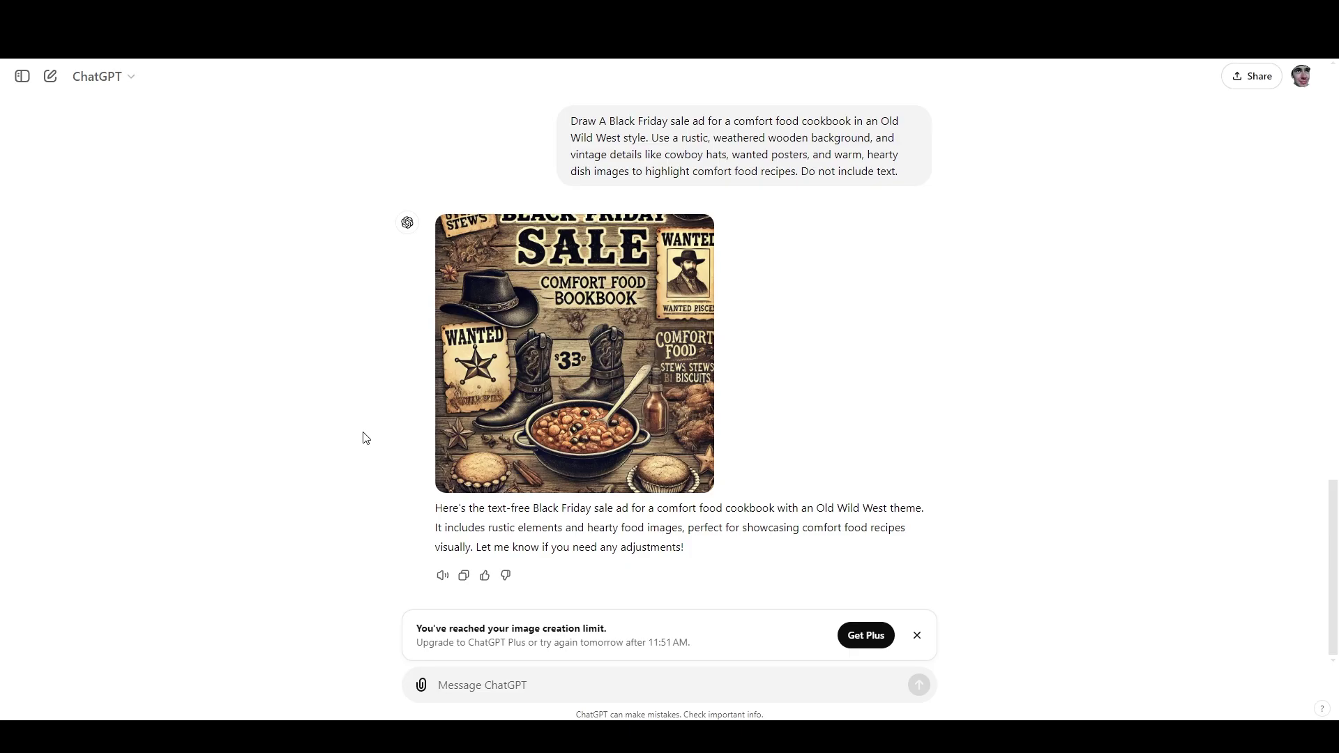
key("ctrl+Tab")
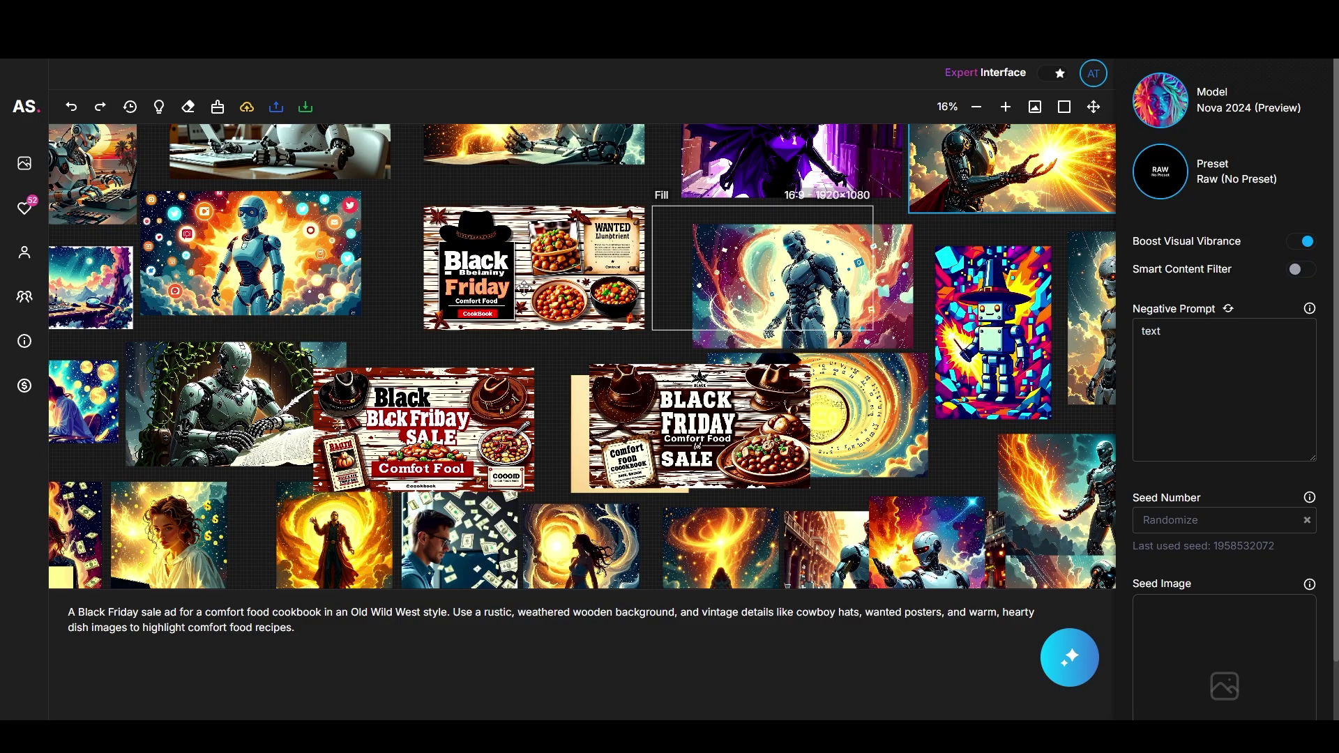
Change 'sale ad' to 'poster', drop 'wanted posters', add 'Do not include any text.', and generate.
left_click_drag(522, 286, 599, 509)
scroll(517, 233, "up", 5)
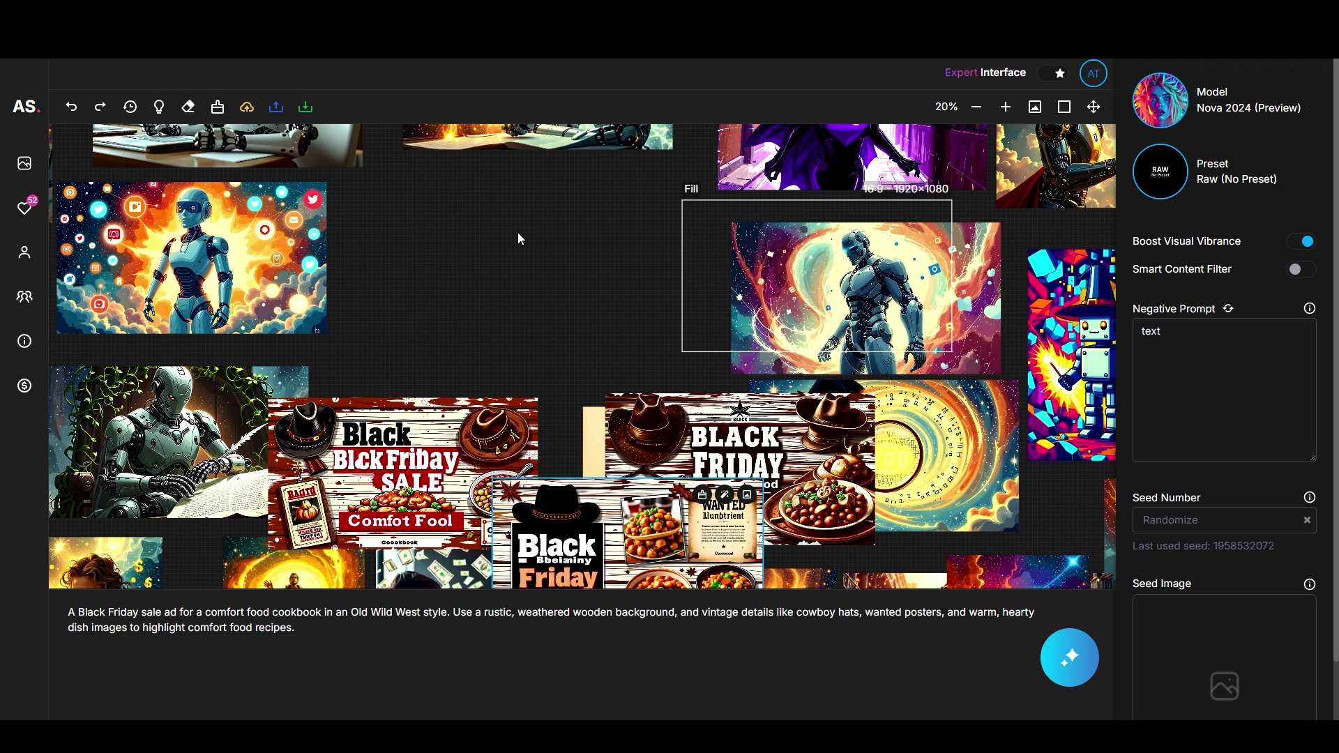
left_click_drag(757, 253, 415, 265)
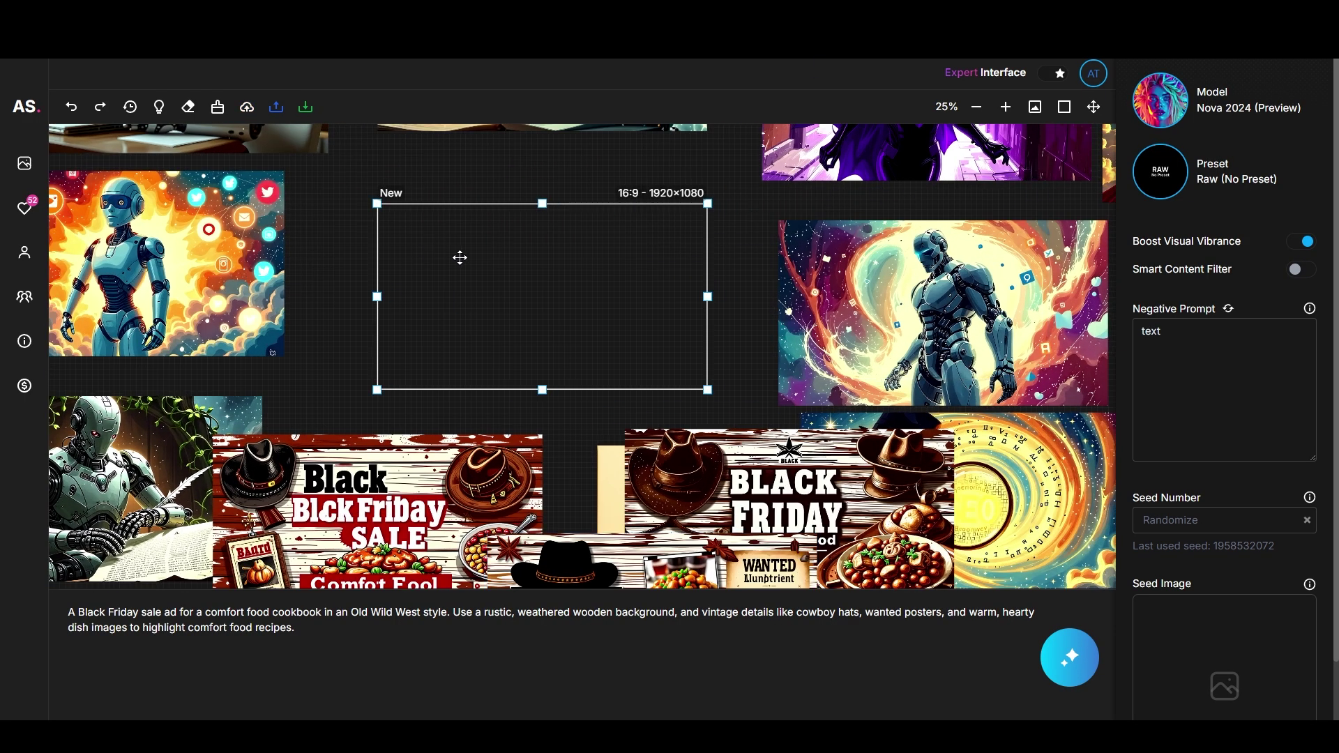
left_click_drag(141, 614, 180, 614)
type("poster")
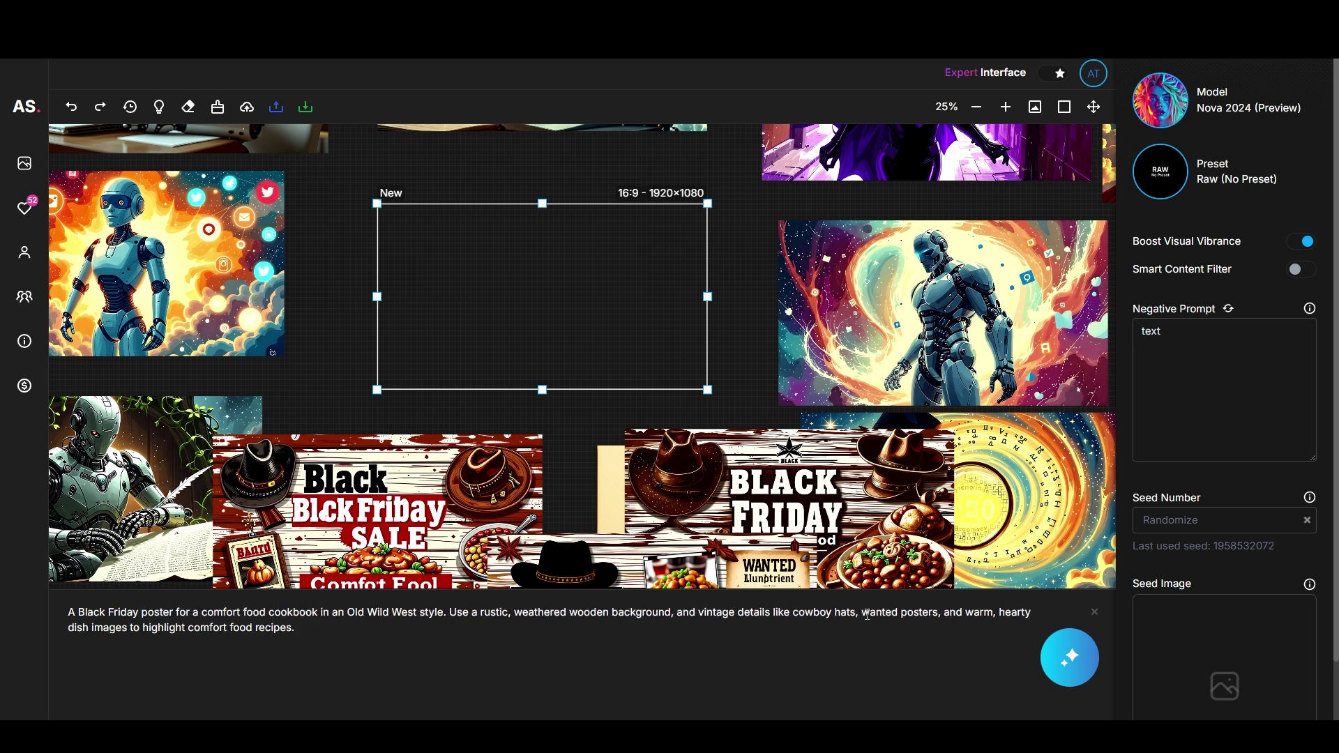
left_click_drag(863, 614, 943, 615)
key("BackSpace")
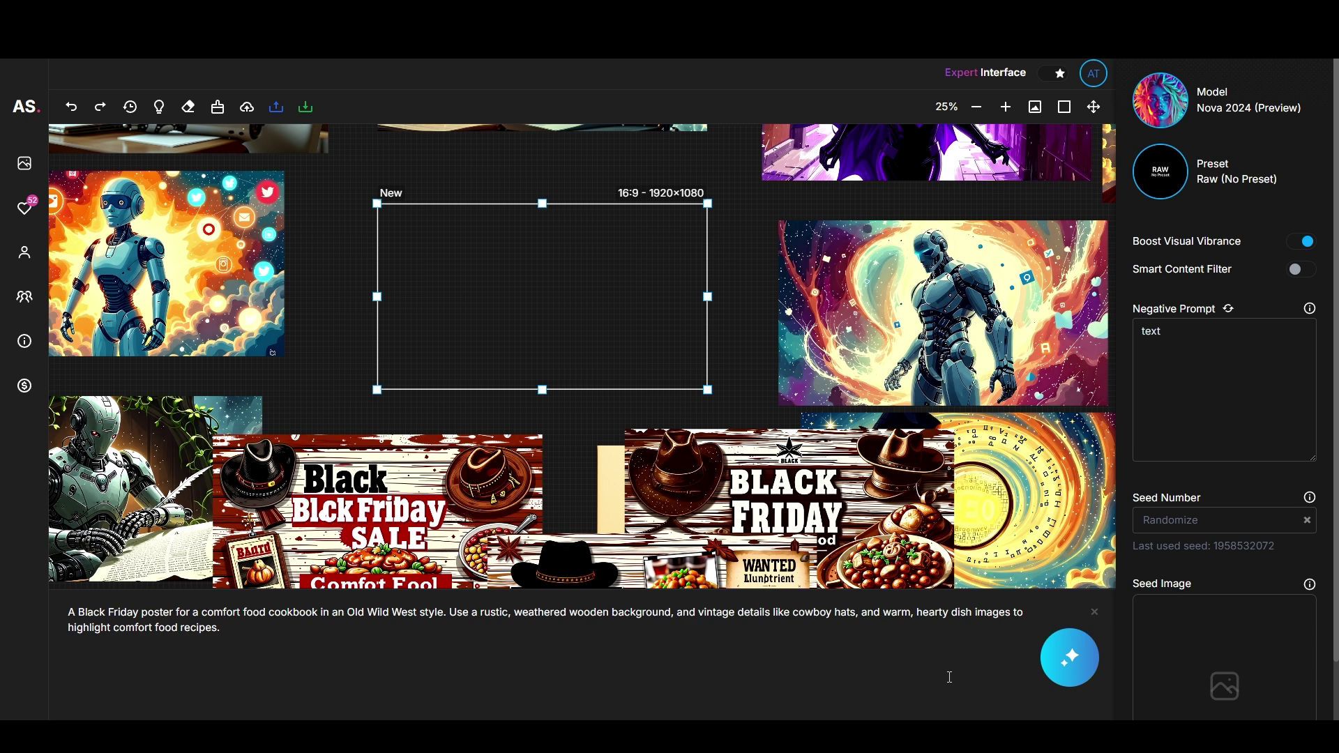
type("Do not include any text.")
left_click(1070, 657)
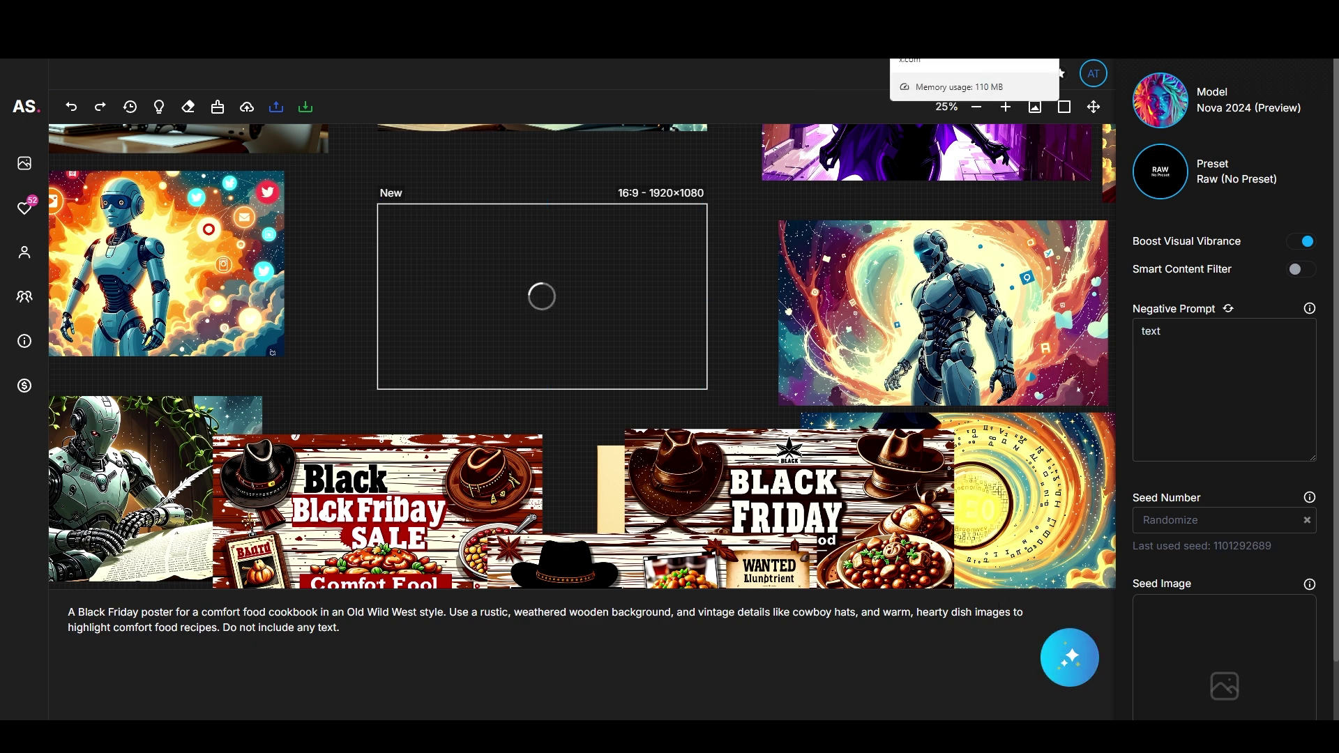
Send Grok 'Draw' followed by the revised poster prompt.
left_click(1025, 41)
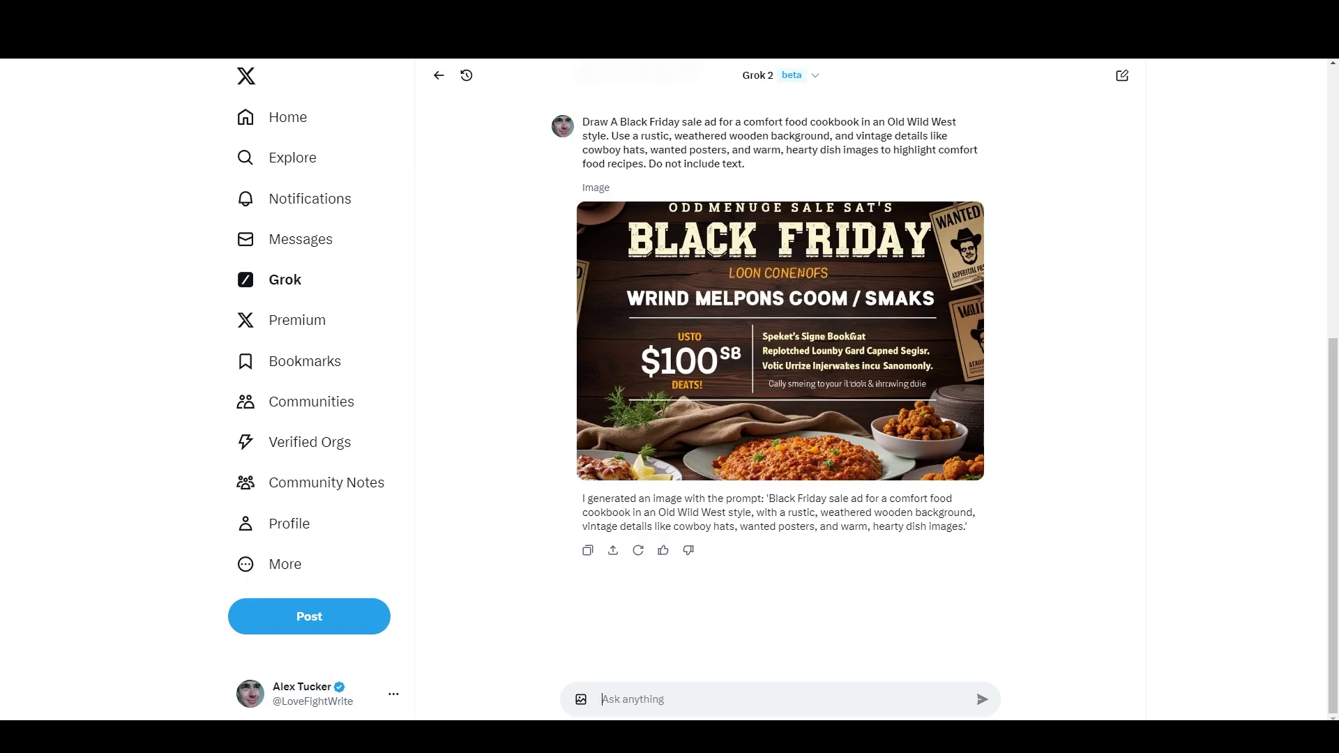
left_click(671, 700)
type("Draw A Black Friday poster for a comfort food cookbook in an Old Wild")
type("A Black Friday poster for a comfort food cookbook in an Old Wild West style. Use a rustic, weathered wooden background, and vintage details like cowboy hats, and warm, hearty dish images to highlight comfort food recipes. Do not include any text.")
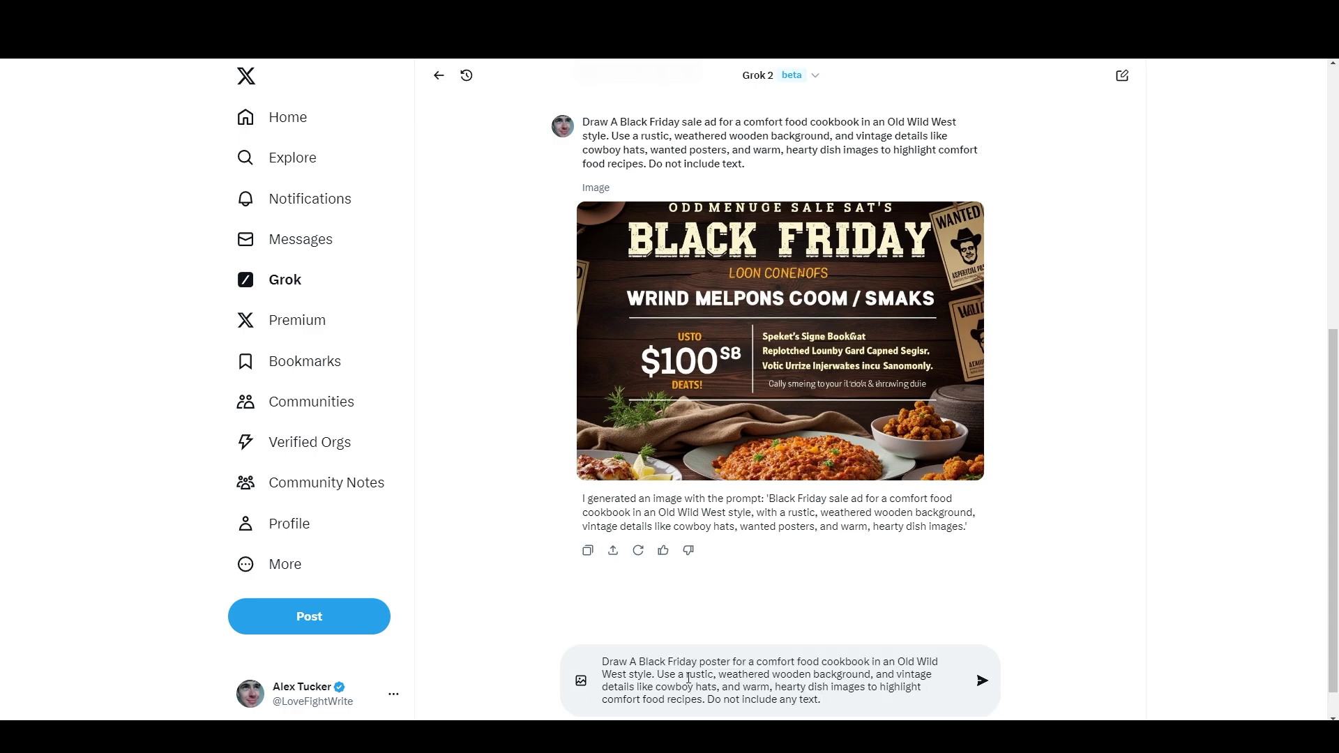
key("Return")
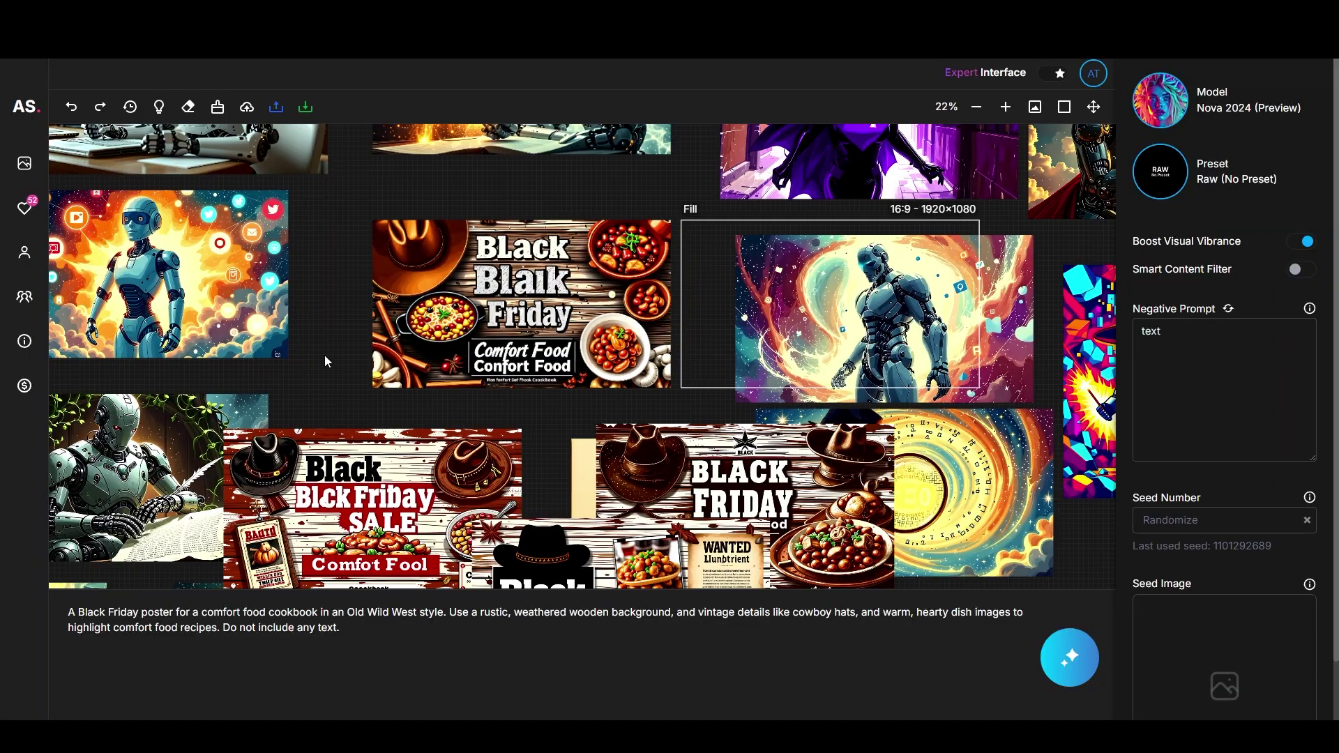
Zoom the canvas to inspect the new Black Friday Comfort Food poster image.
scroll(326, 361, "down", 5)
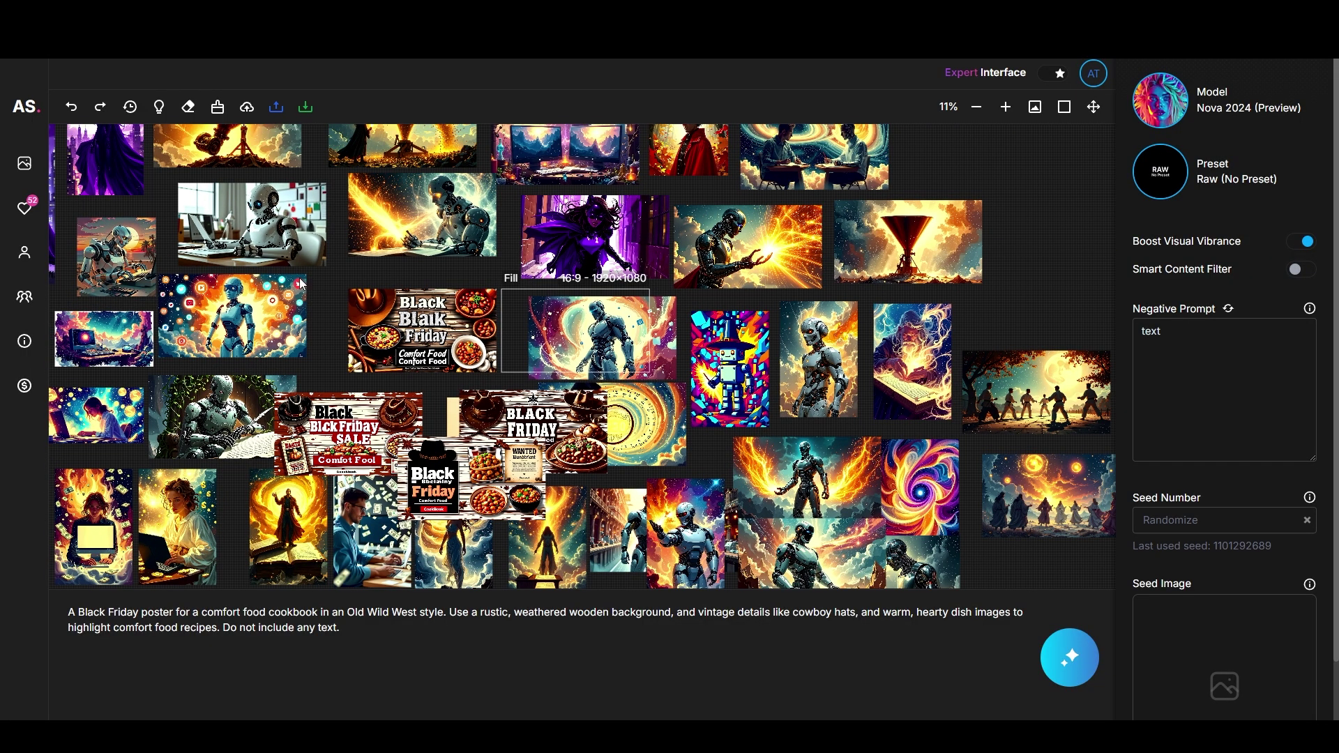
scroll(302, 284, "up", 3)
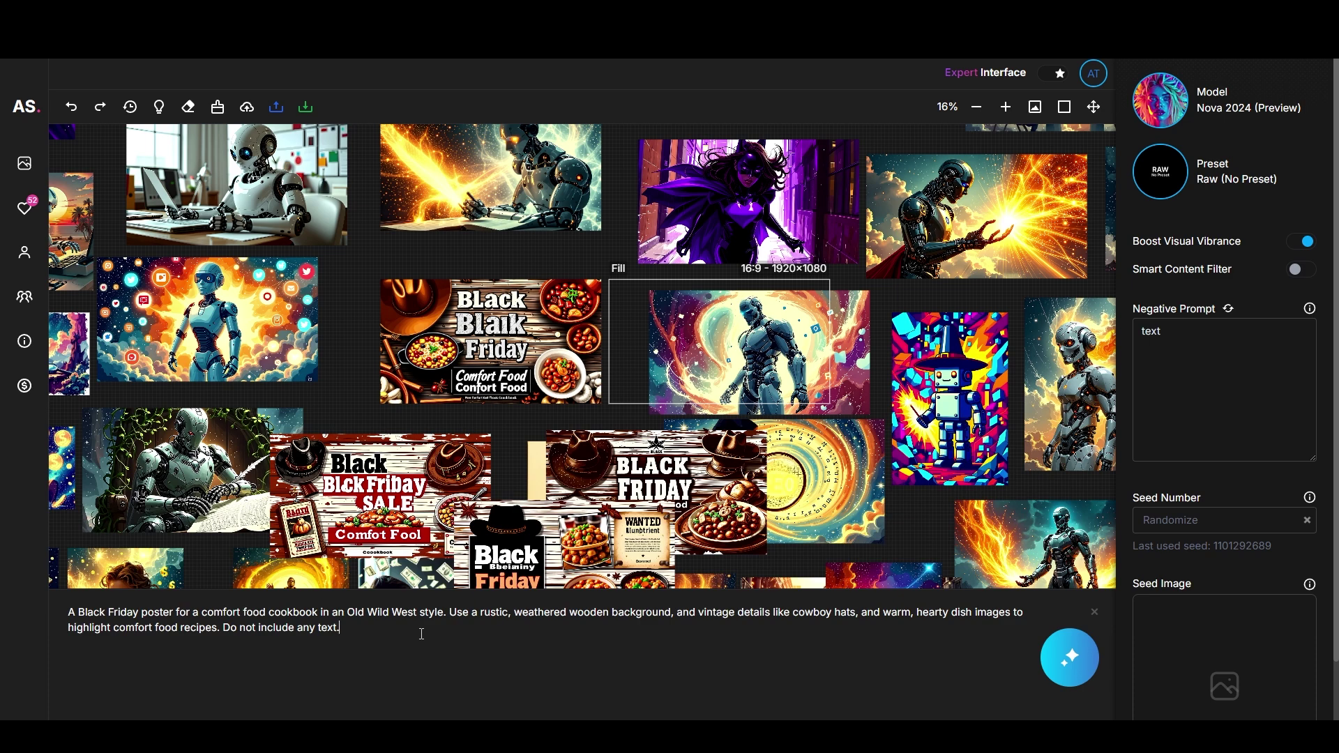
Zoom out the canvas to see the four Old West Black Friday ads among the generated images.
scroll(311, 351, "down", 3)
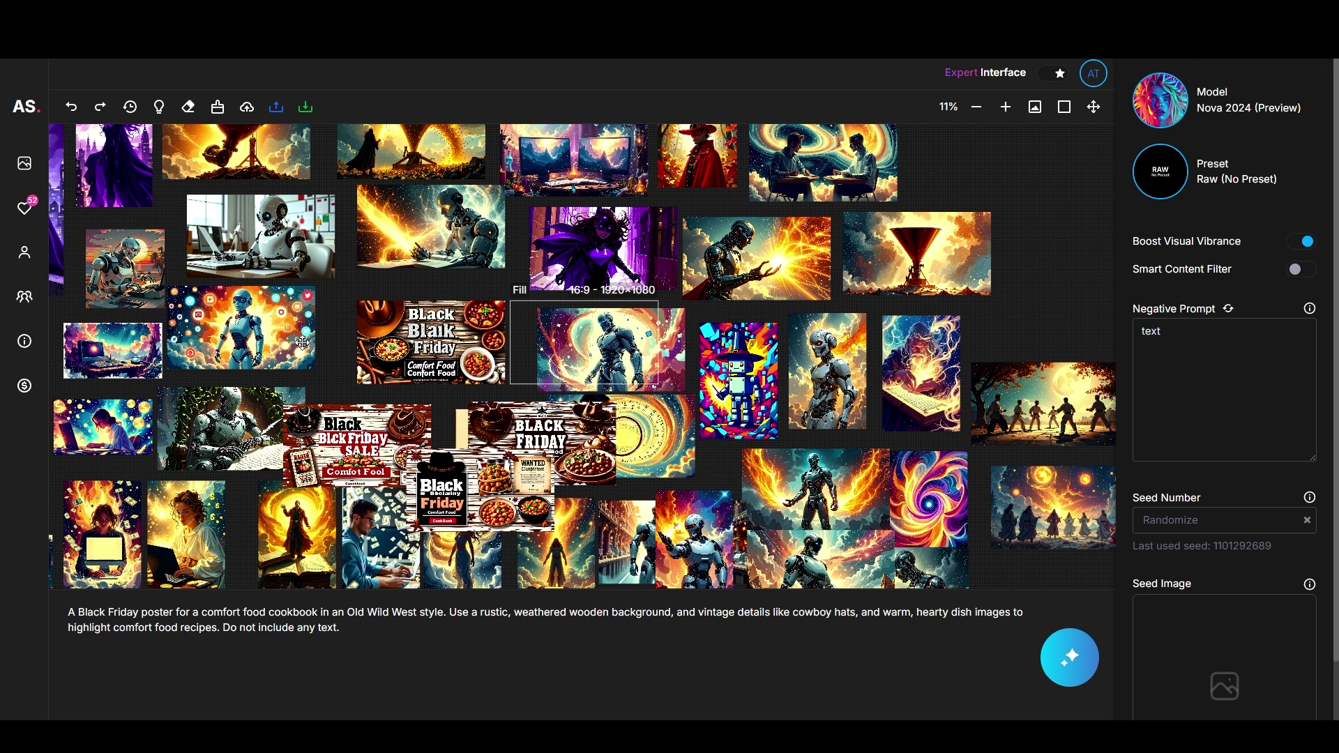